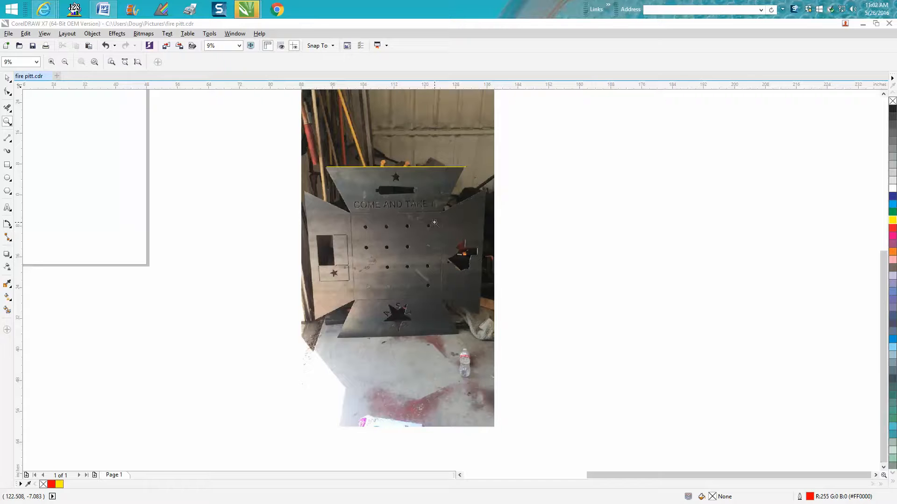
# - Try scaling the fire pit photo to about 79% from its lower-right corner, and undo the resize
pyautogui.click(8, 79)
pyautogui.click(392, 167)
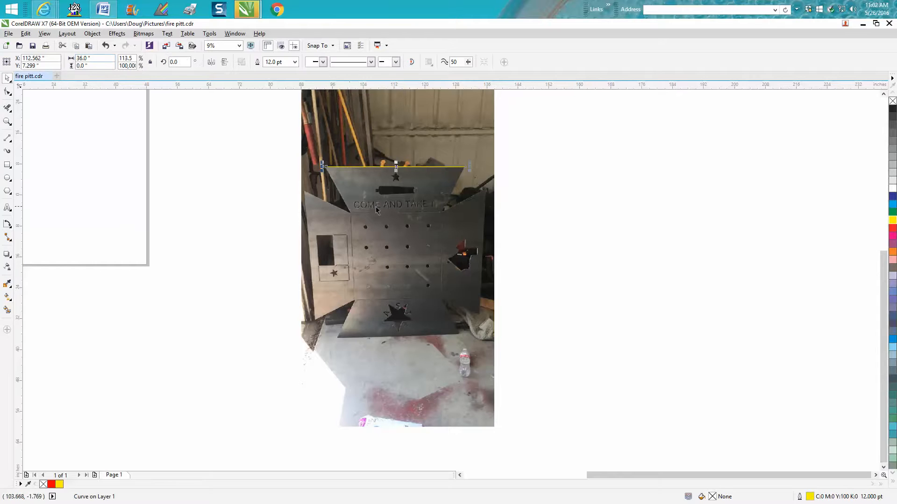
pyautogui.click(484, 129)
pyautogui.click(484, 129)
pyautogui.click(485, 373)
pyautogui.moveTo(497, 430); pyautogui.dragTo(456, 357)
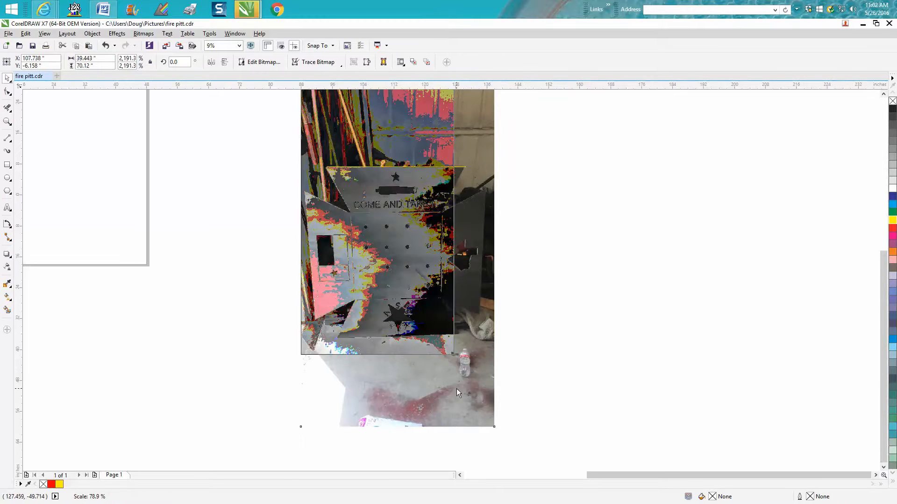
pyautogui.click(108, 47)
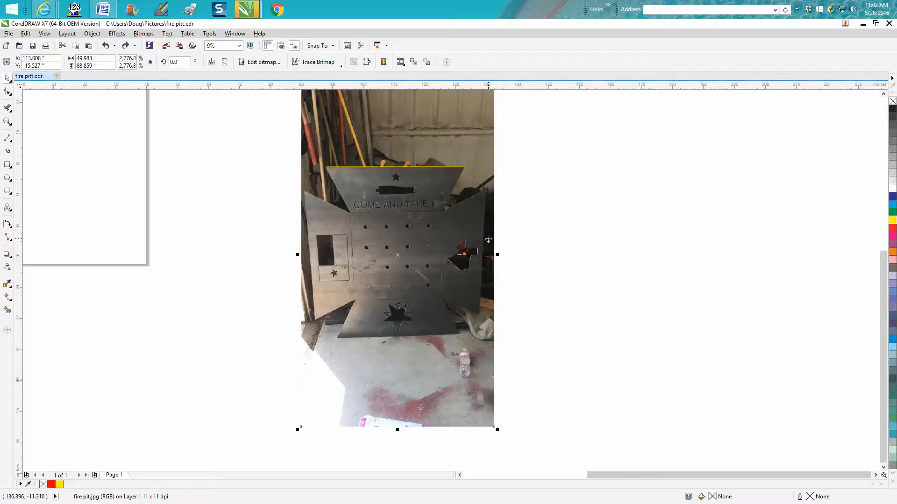
# - Measure the width of the center panel in the photo between its two side fold lines with a parallel dimension
pyautogui.scroll(-2, 488, 239)
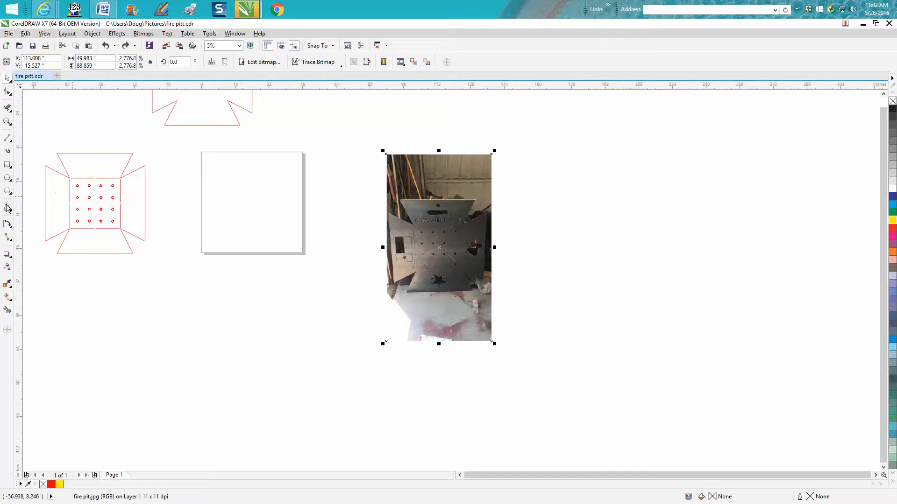
pyautogui.click(10, 228)
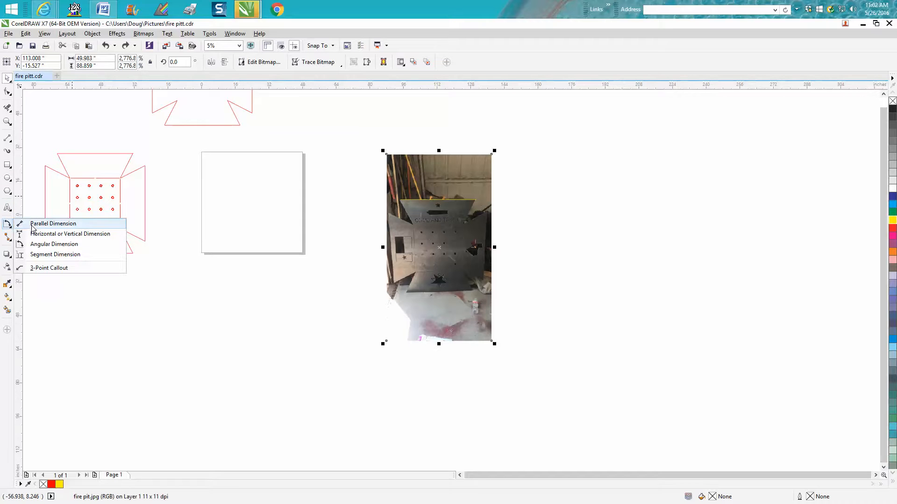
pyautogui.click(51, 224)
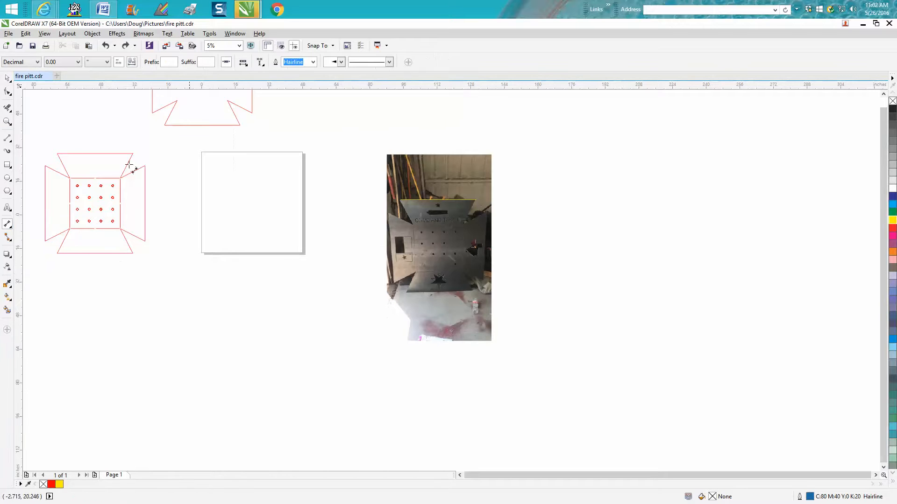
pyautogui.click(7, 121)
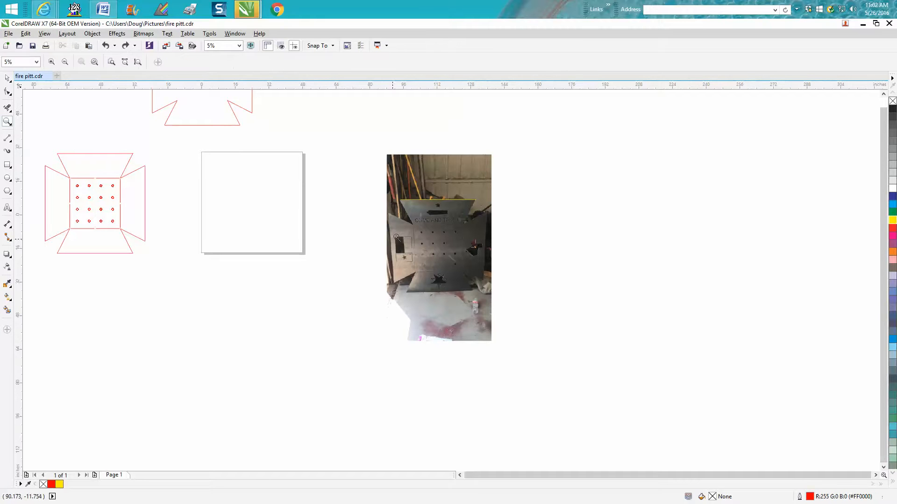
pyautogui.moveTo(402, 219); pyautogui.dragTo(524, 299)
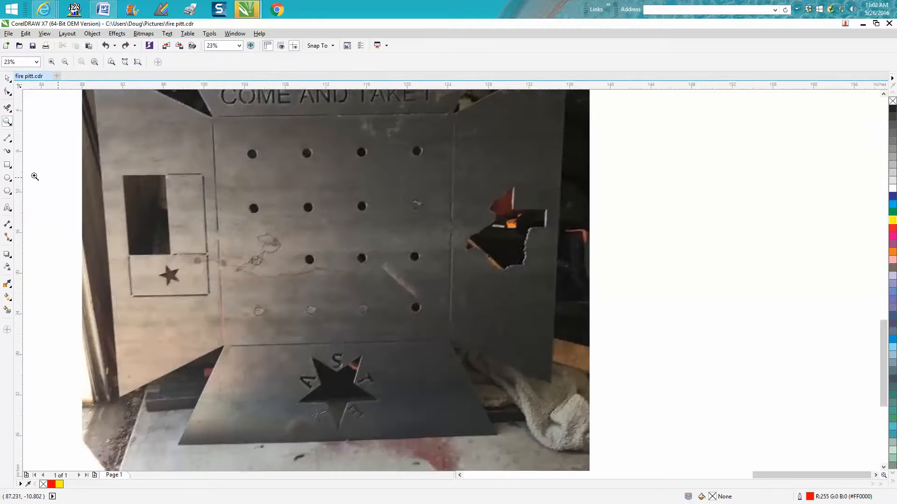
pyautogui.click(11, 226)
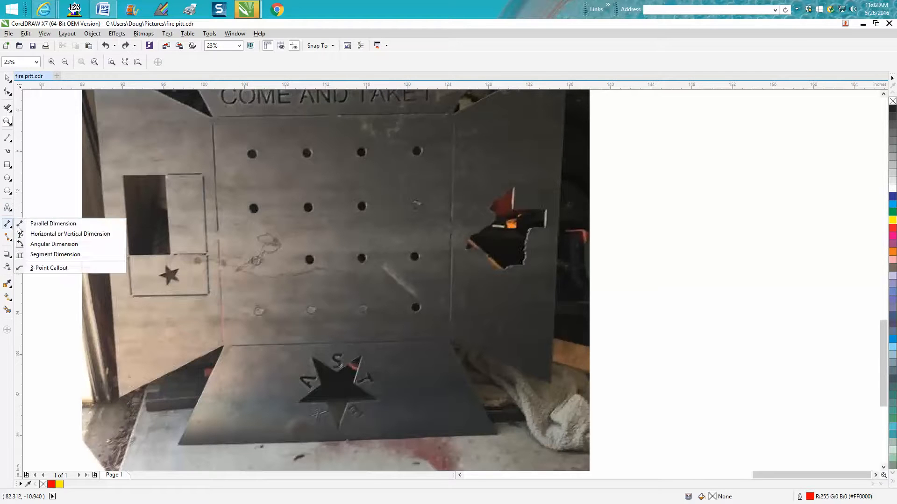
pyautogui.click(52, 224)
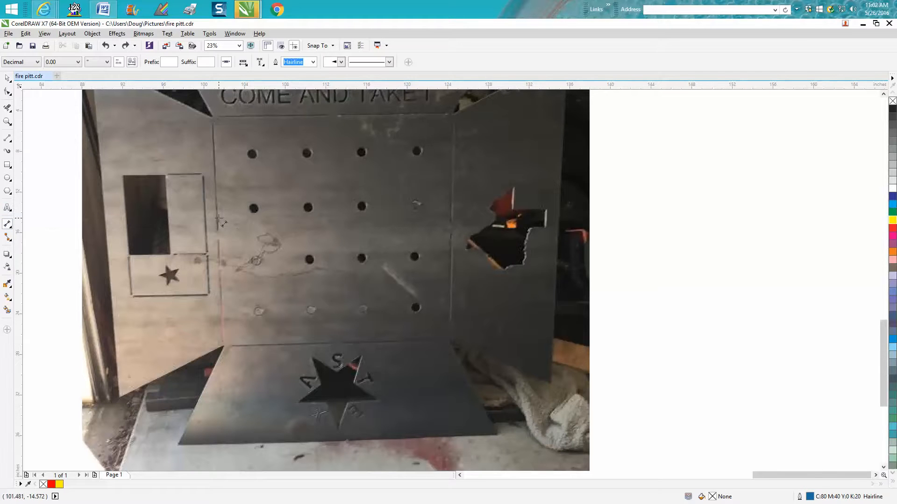
pyautogui.moveTo(219, 217); pyautogui.dragTo(452, 214)
pyautogui.click(452, 206)
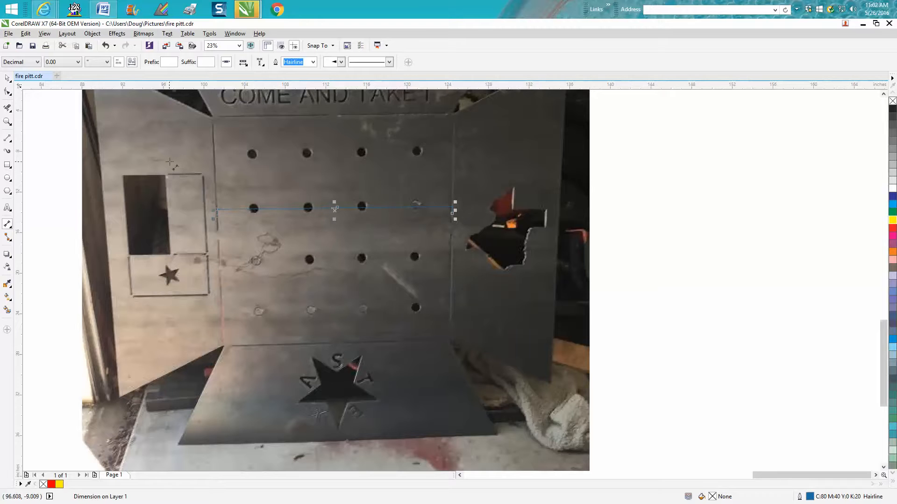
# - Draw a 24 by 24 inch square and center it on the page
pyautogui.scroll(-5, 281, 228)
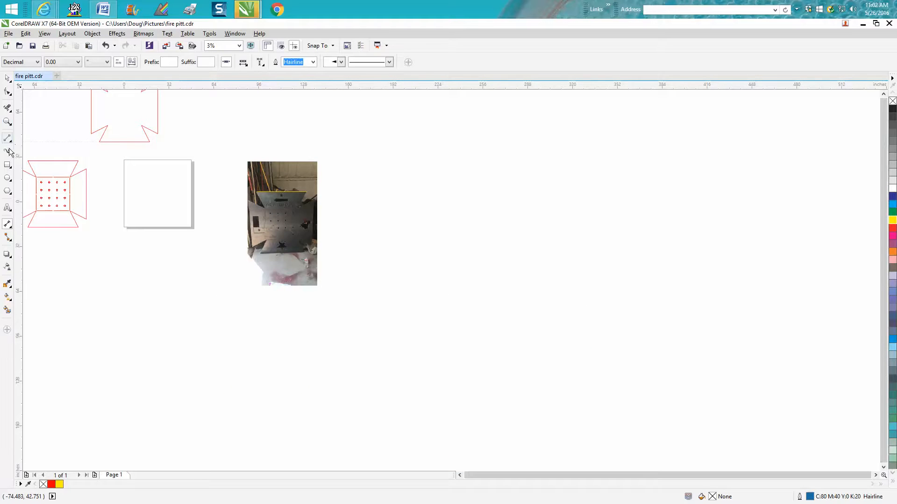
pyautogui.click(7, 164)
pyautogui.moveTo(535, 216)
pyautogui.mouseDown()
pyautogui.moveTo(525, 240)
pyautogui.moveTo(444, 307)
pyautogui.mouseUp()
pyautogui.moveTo(100, 58); pyautogui.dragTo(65, 58)
pyautogui.write('24')
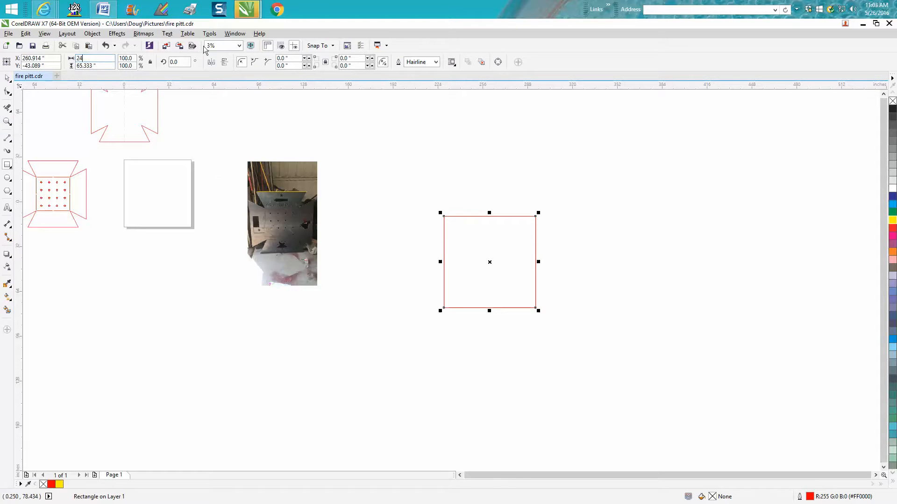
pyautogui.moveTo(99, 65); pyautogui.dragTo(67, 71)
pyautogui.write('24')
pyautogui.press('Return')
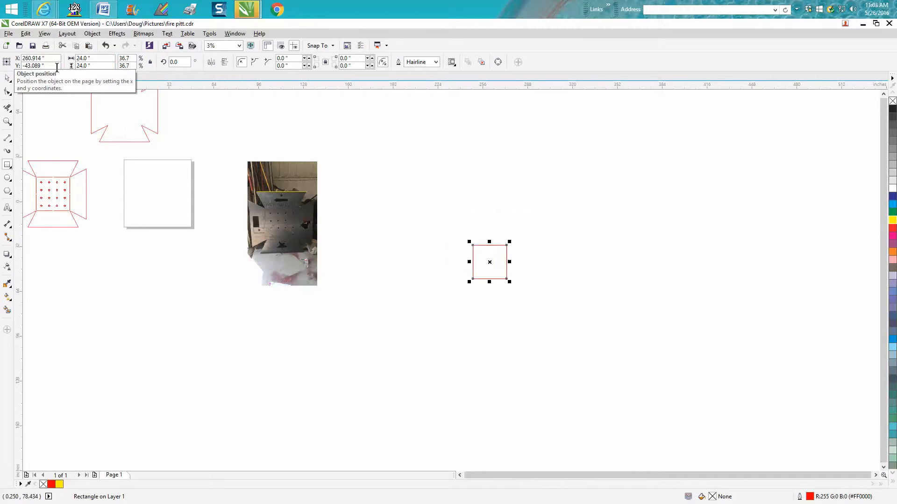
pyautogui.press('p')
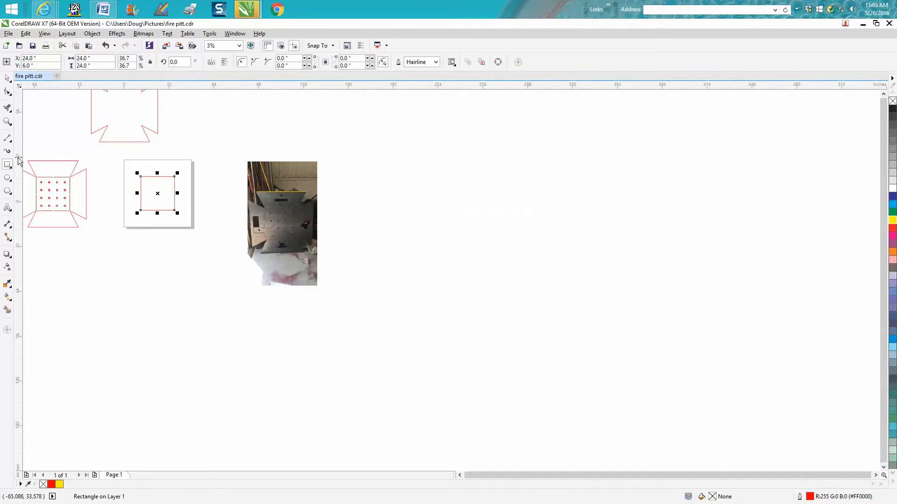
# - Draw a 47.5 by 47.5 inch square and center it on the page around the smaller square
pyautogui.moveTo(353, 184)
pyautogui.mouseDown()
pyautogui.moveTo(360, 216)
pyautogui.moveTo(439, 272)
pyautogui.moveTo(457, 271)
pyautogui.mouseUp()
pyautogui.click(107, 65)
pyautogui.write('47.5')
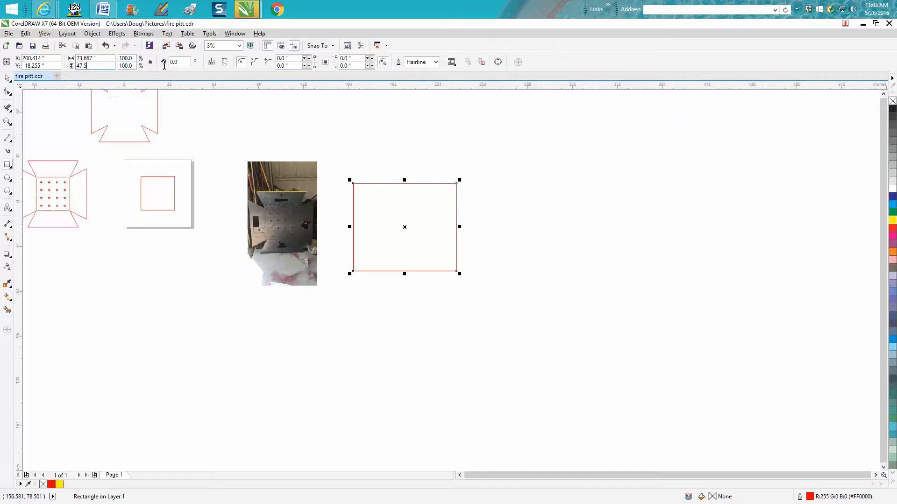
pyautogui.moveTo(101, 57); pyautogui.dragTo(69, 63)
pyautogui.write('47')
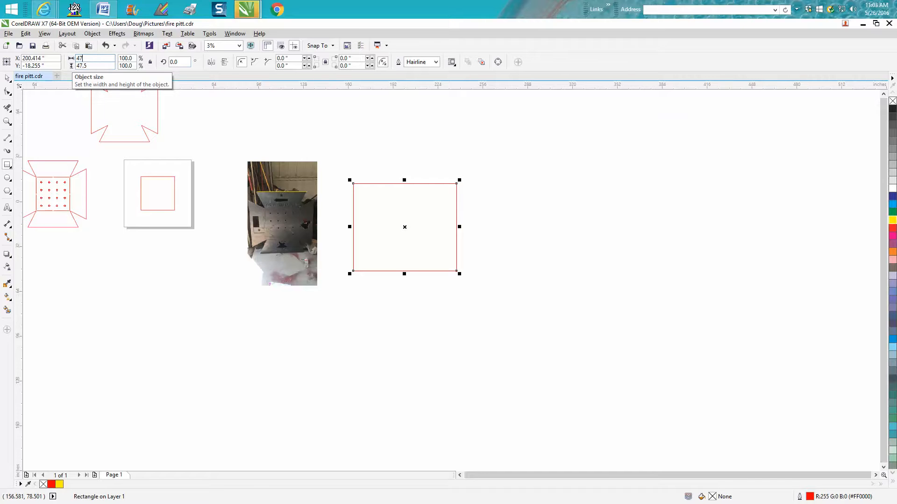
pyautogui.write('.5')
pyautogui.press('Return')
pyautogui.press('p')
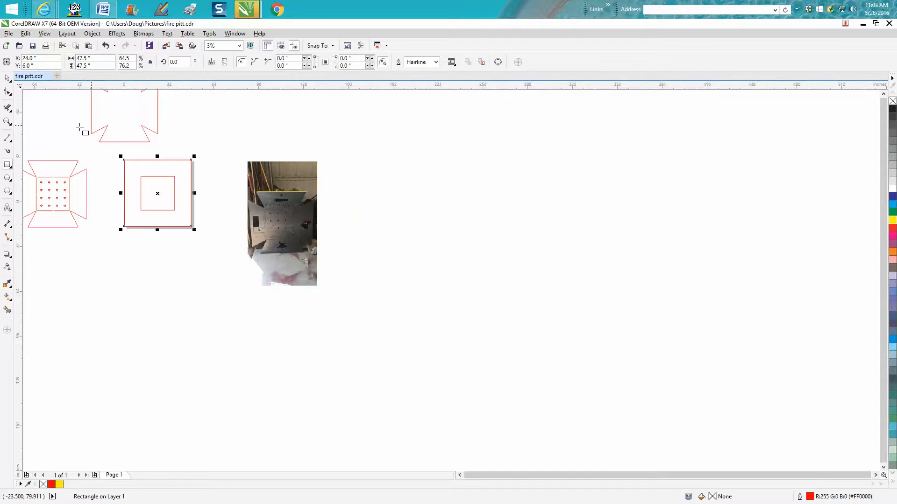
# - Measure the angle of the gap between the photo's upper and left flaps with an angular dimension, without keeping the dimension
pyautogui.click(7, 122)
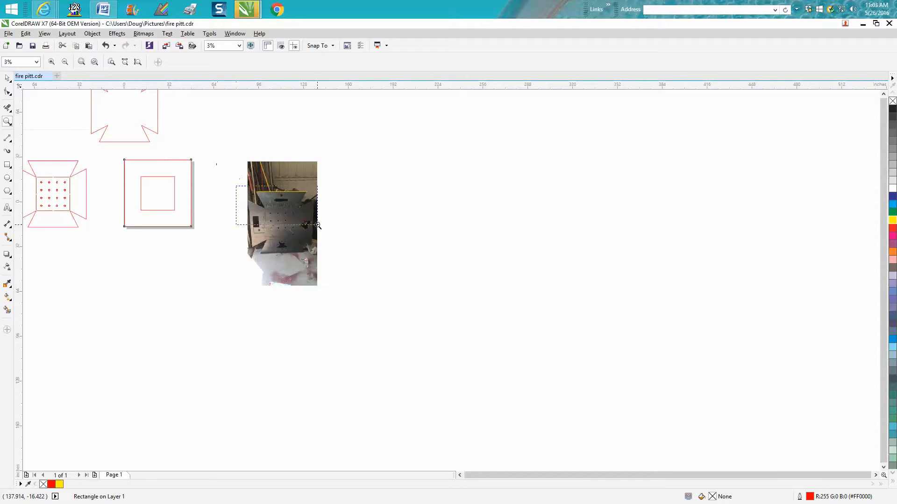
pyautogui.moveTo(236, 185); pyautogui.dragTo(320, 227)
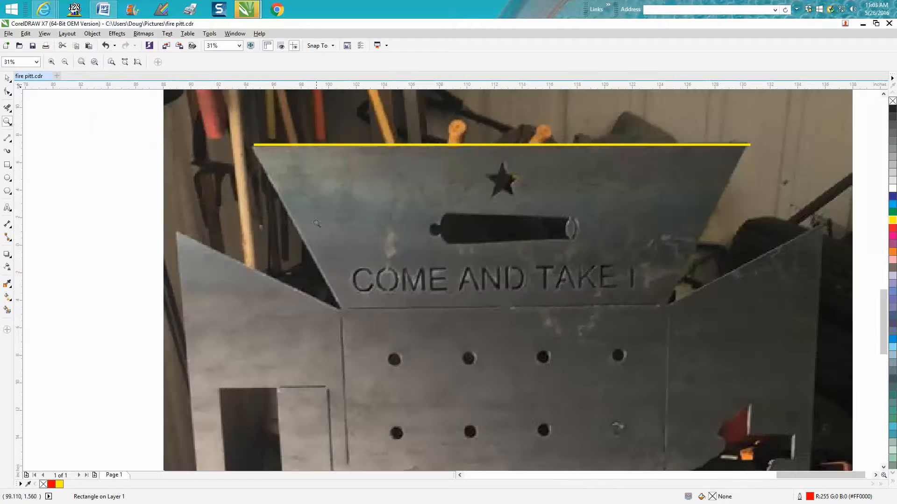
pyautogui.click(12, 229)
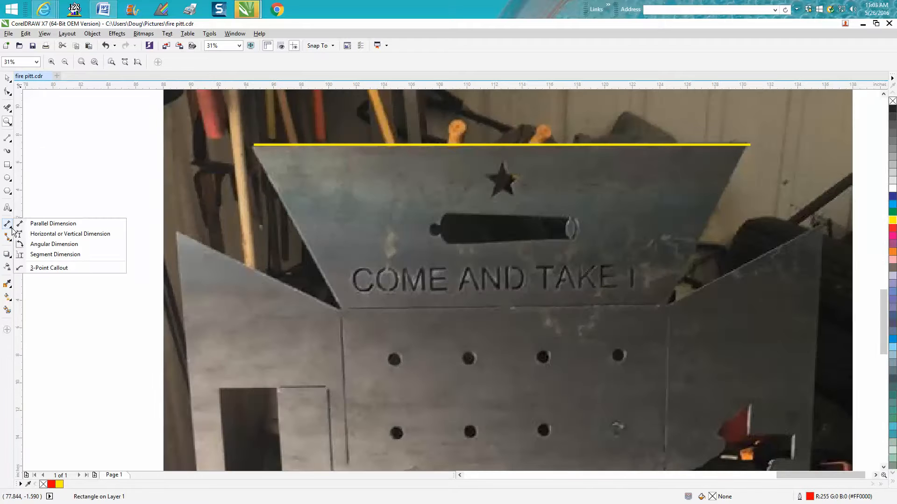
pyautogui.click(43, 246)
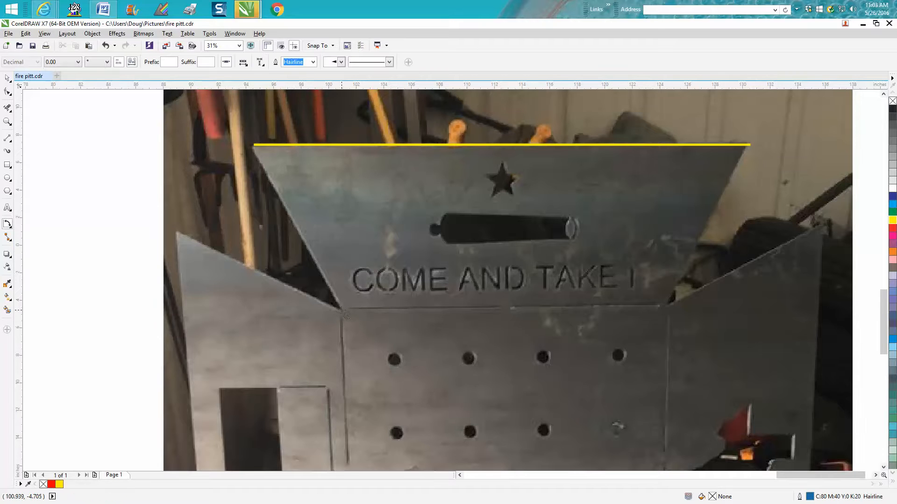
pyautogui.click(325, 300)
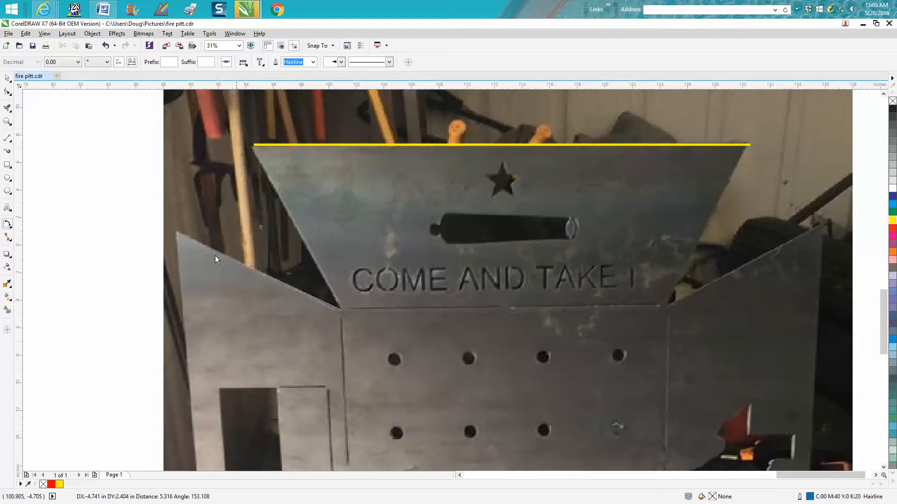
pyautogui.click(177, 232)
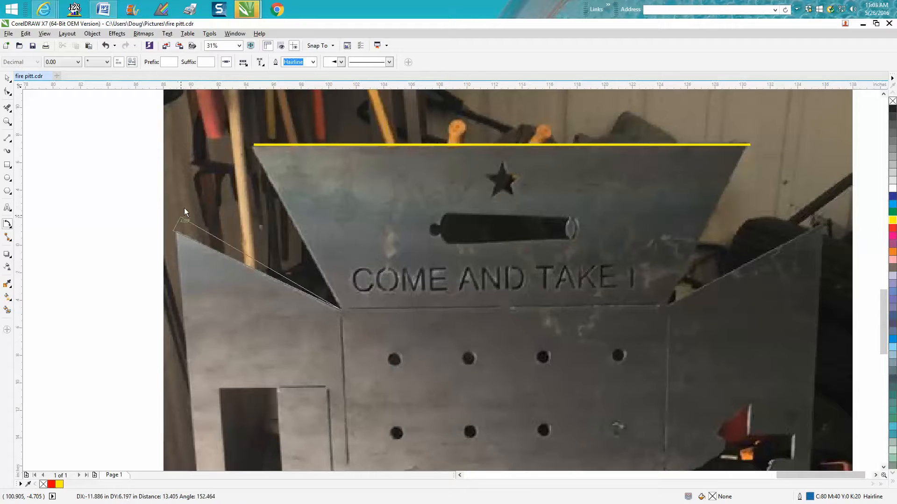
pyautogui.click(252, 151)
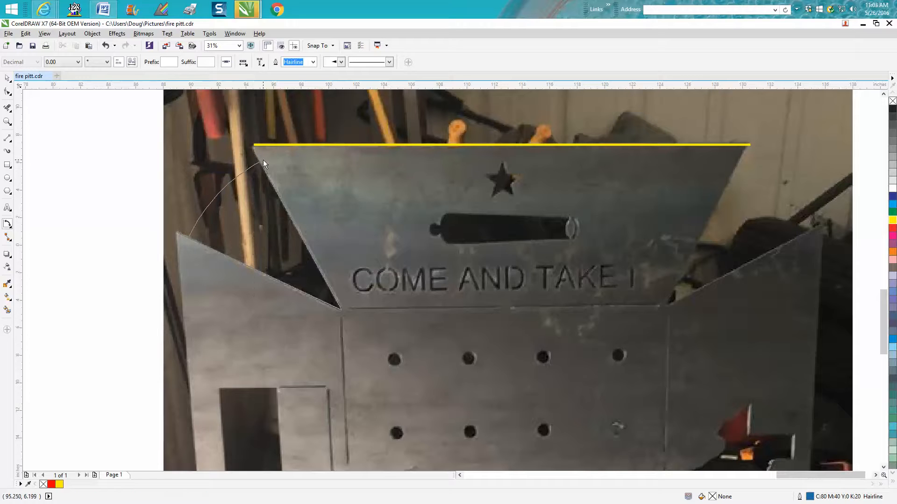
pyautogui.click(265, 175)
pyautogui.press('Delete')
# - Draw a vertical 2-point line about 26 inches long beside the page and delete it
pyautogui.scroll(-2, 266, 175)
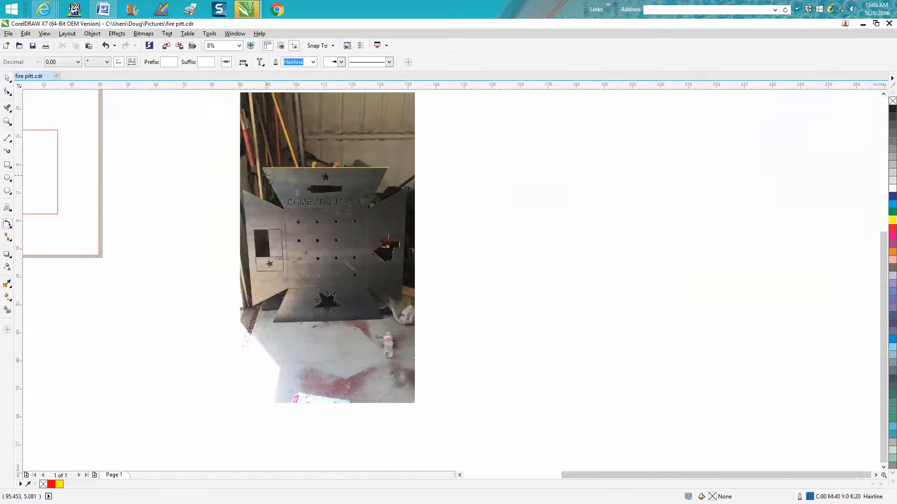
pyautogui.scroll(-2, 264, 175)
pyautogui.click(7, 122)
pyautogui.moveTo(177, 148); pyautogui.dragTo(256, 208)
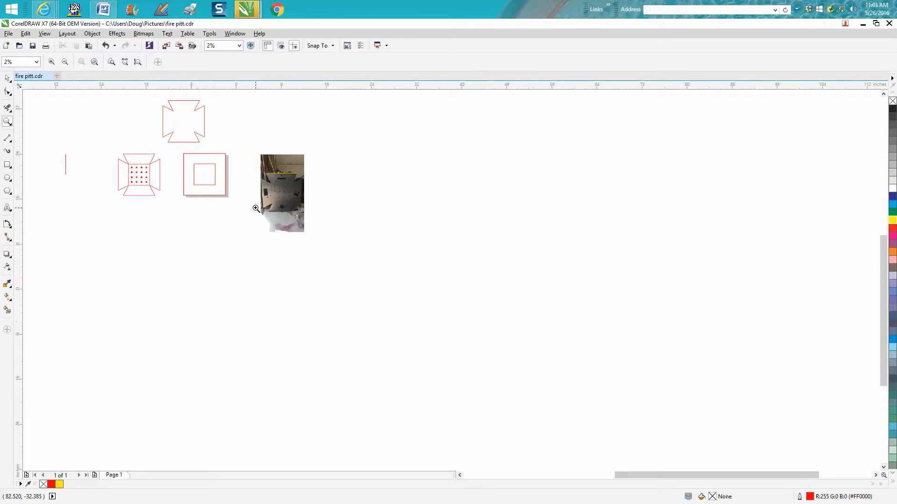
pyautogui.click(11, 141)
pyautogui.click(38, 146)
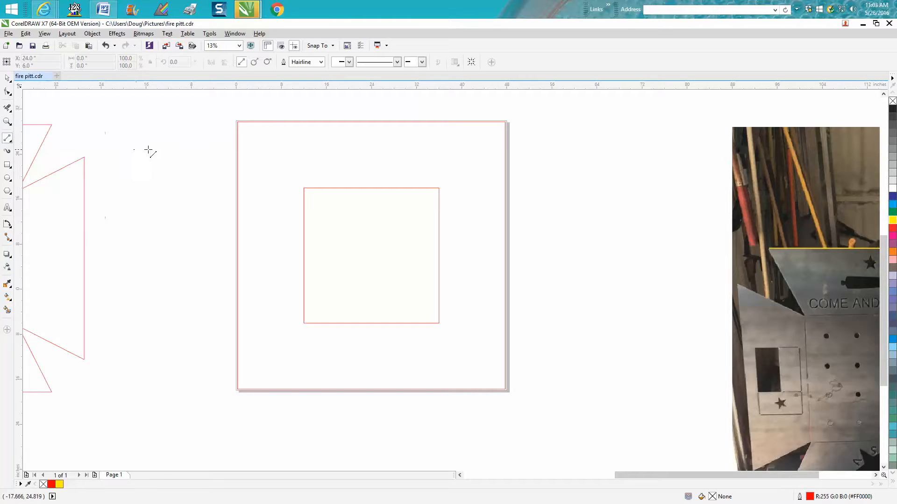
pyautogui.moveTo(167, 138); pyautogui.dragTo(168, 286)
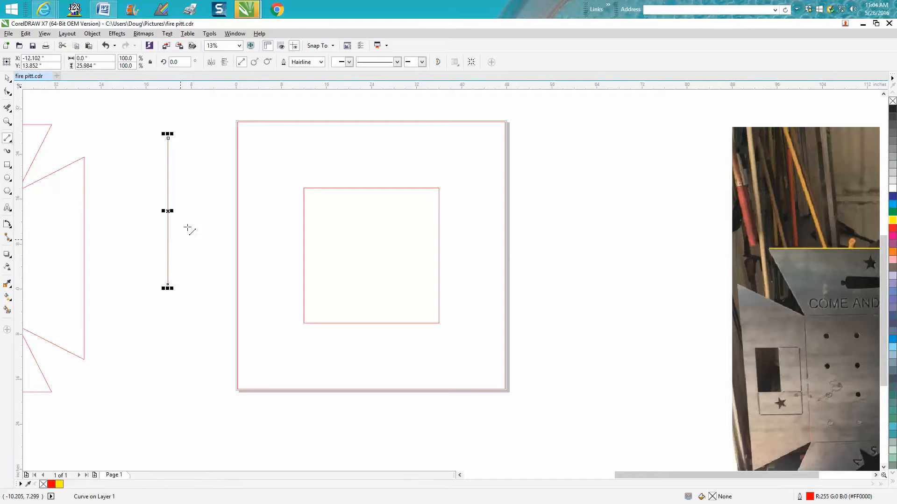
pyautogui.press('Delete')
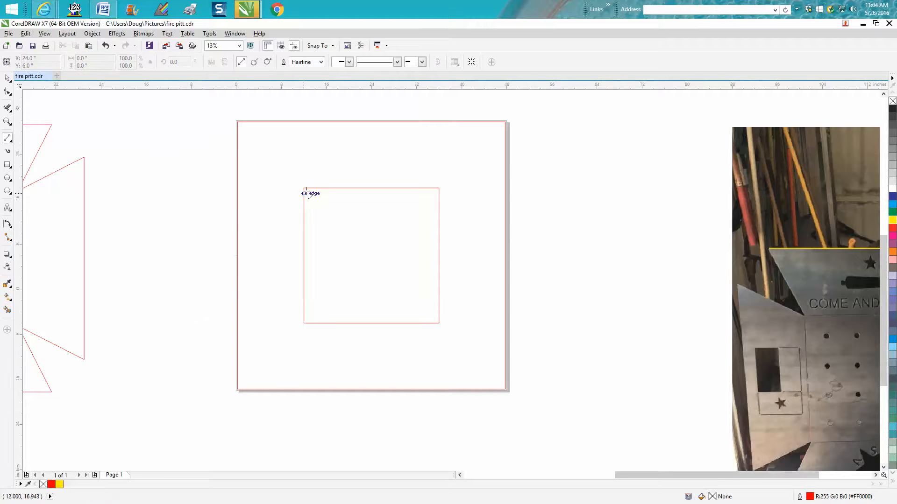
# - Draw a diagonal line from the inner square's upper-left corner to the outer square's upper-left corner and check its endpoint closely
pyautogui.moveTo(304, 188); pyautogui.dragTo(237, 122)
pyautogui.click(8, 122)
pyautogui.moveTo(275, 171); pyautogui.dragTo(365, 210)
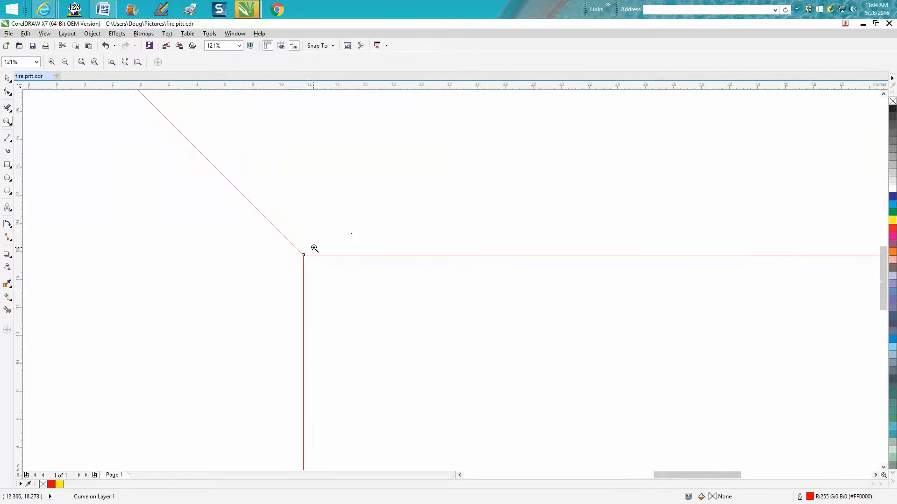
pyautogui.scroll(-7, 312, 245)
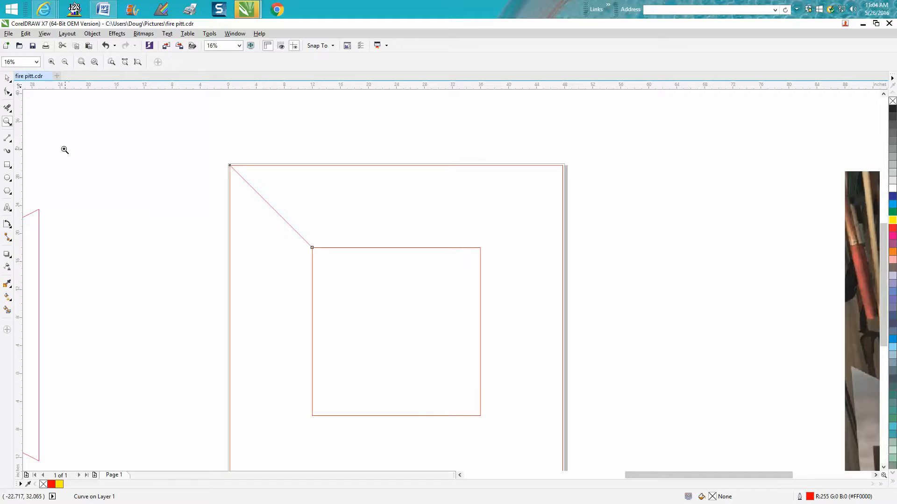
# - Try rotating the diagonal line by 18 degrees about its own center, and undo the rotation
pyautogui.click(8, 81)
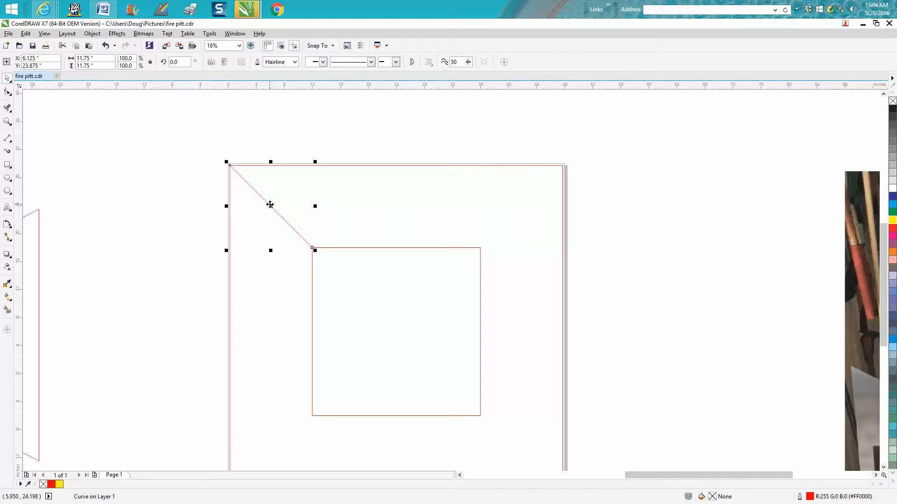
pyautogui.click(271, 207)
pyautogui.click(173, 62)
pyautogui.write('18')
pyautogui.press('Return')
pyautogui.hotkey('ctrl', 'z')
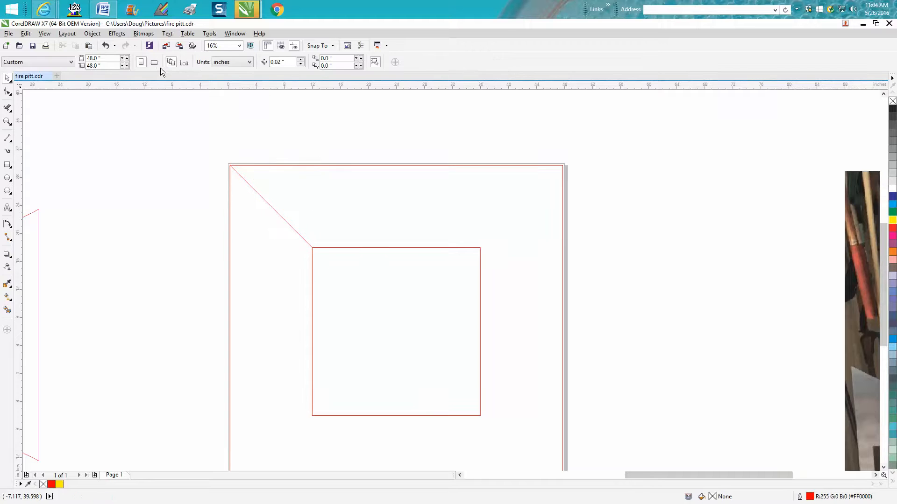
# - Move the diagonal line's center of rotation to the inner square's upper-left corner
pyautogui.click(276, 212)
pyautogui.click(273, 208)
pyautogui.moveTo(272, 207); pyautogui.dragTo(312, 248)
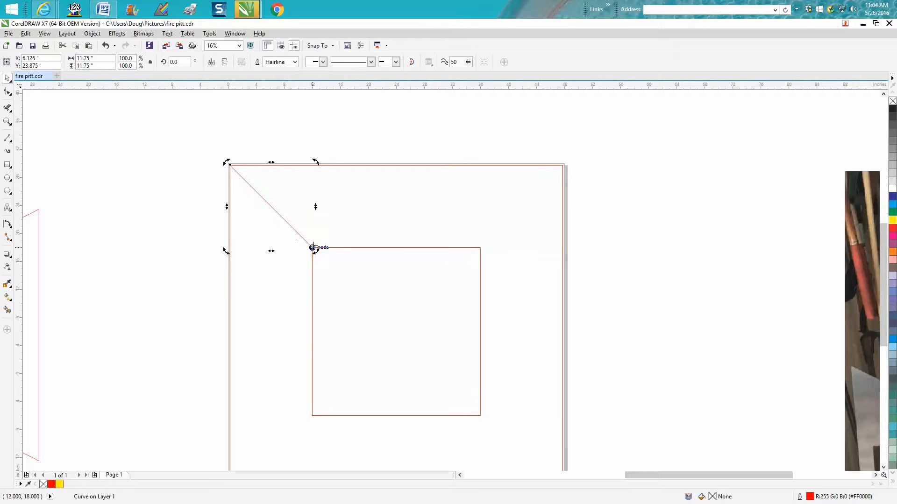
# - Examine the diagonal line's endpoint at the inner square's upper-left corner up close
pyautogui.click(7, 121)
pyautogui.moveTo(309, 242); pyautogui.dragTo(333, 271)
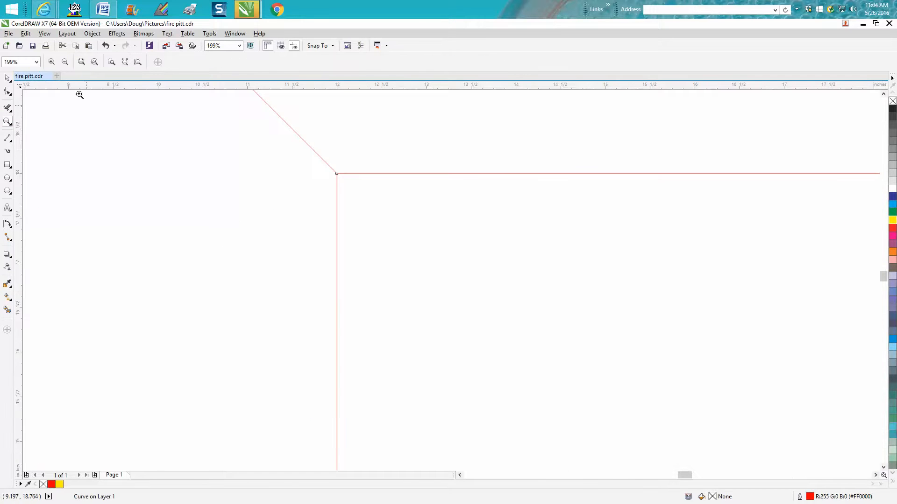
pyautogui.press('space')
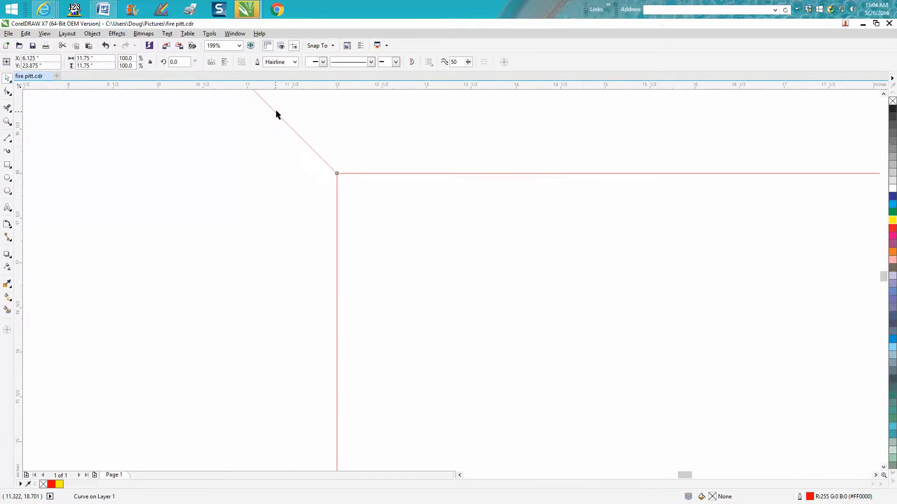
pyautogui.scroll(-8, 363, 173)
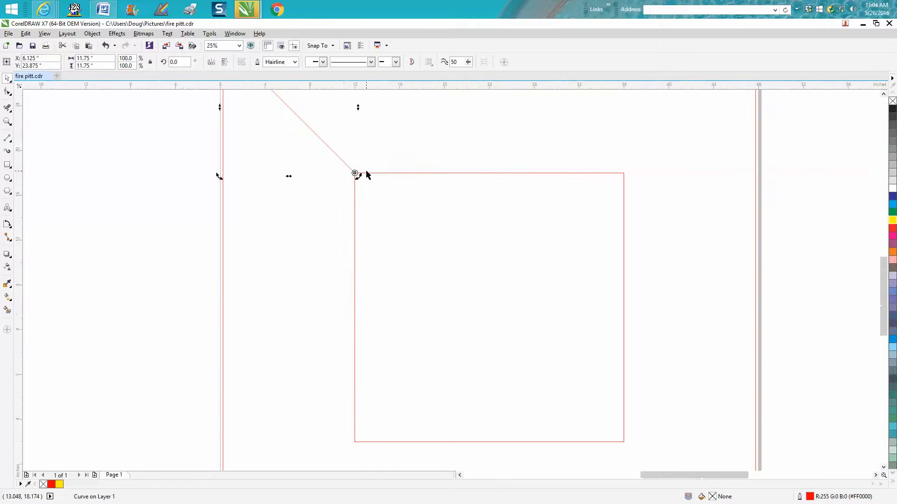
# - Try rotating the diagonal line by 18 degrees about the inner square's upper-left corner, and undo the rotation
pyautogui.click(7, 121)
pyautogui.moveTo(311, 129); pyautogui.dragTo(413, 200)
pyautogui.click(8, 78)
pyautogui.click(260, 199)
pyautogui.click(293, 221)
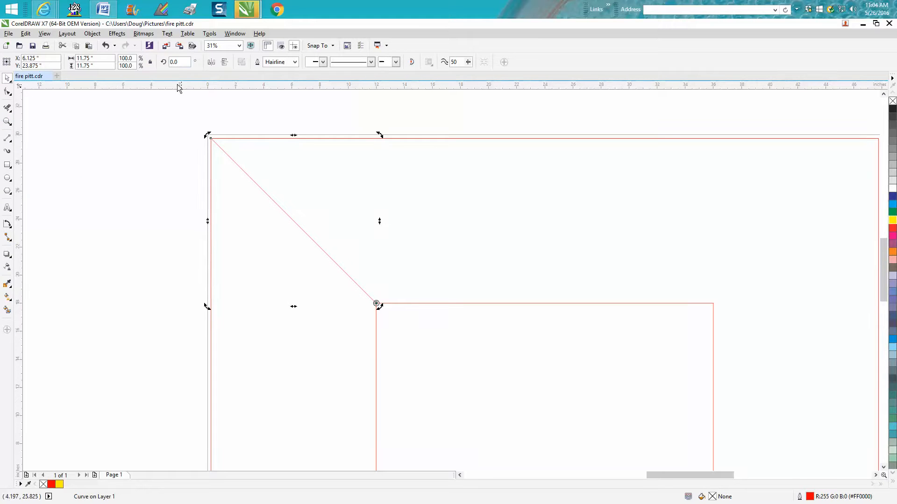
pyautogui.click(178, 62)
pyautogui.write('18')
pyautogui.press('Return')
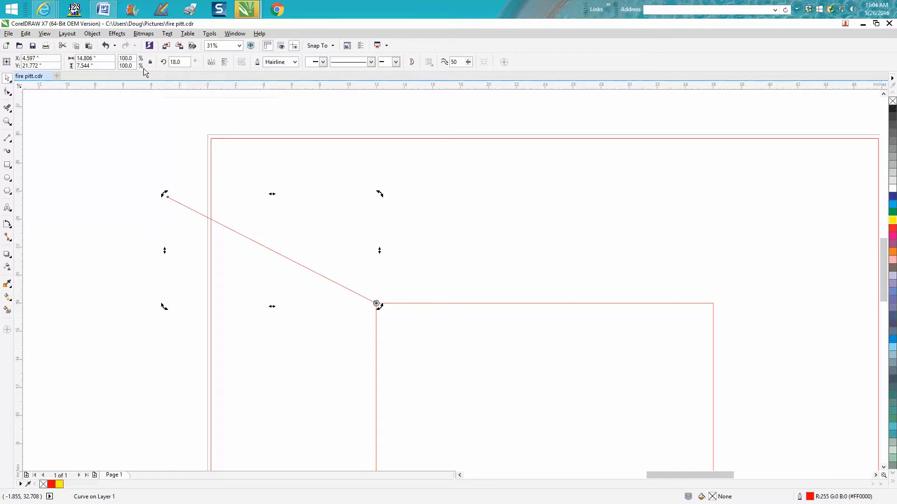
pyautogui.click(106, 46)
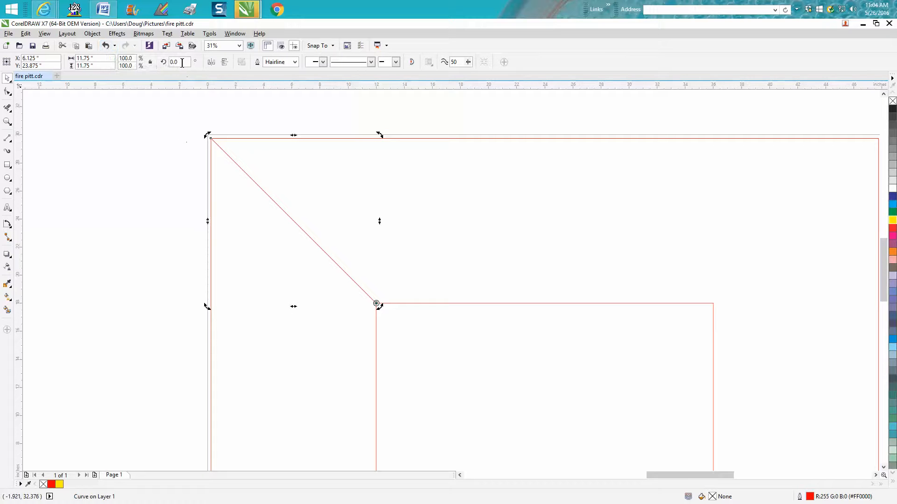
# - Rotate a duplicate of the diagonal line by 18 degrees and the original by 342 degrees about the inner square's upper-left corner
pyautogui.press('Return')
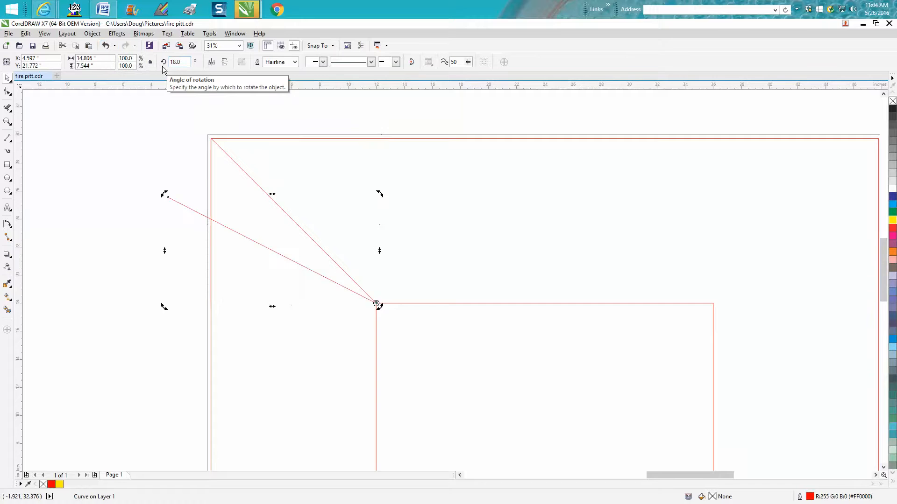
pyautogui.click(279, 211)
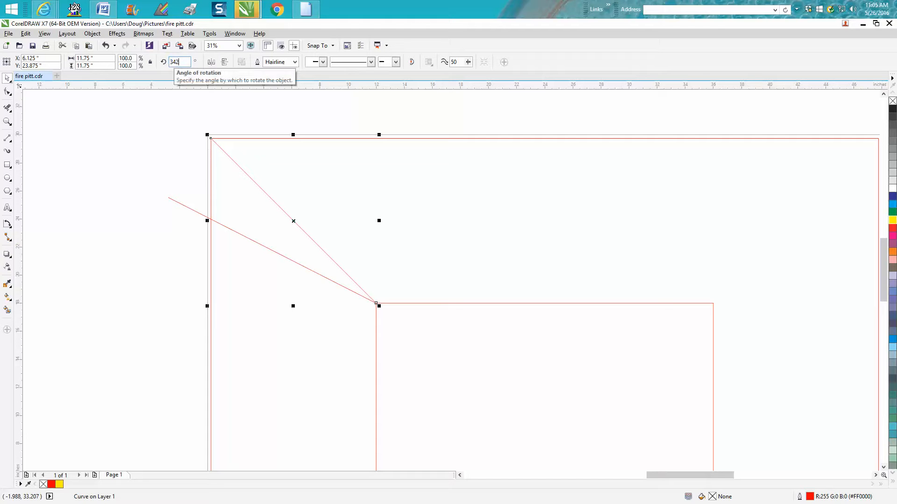
pyautogui.press('Return')
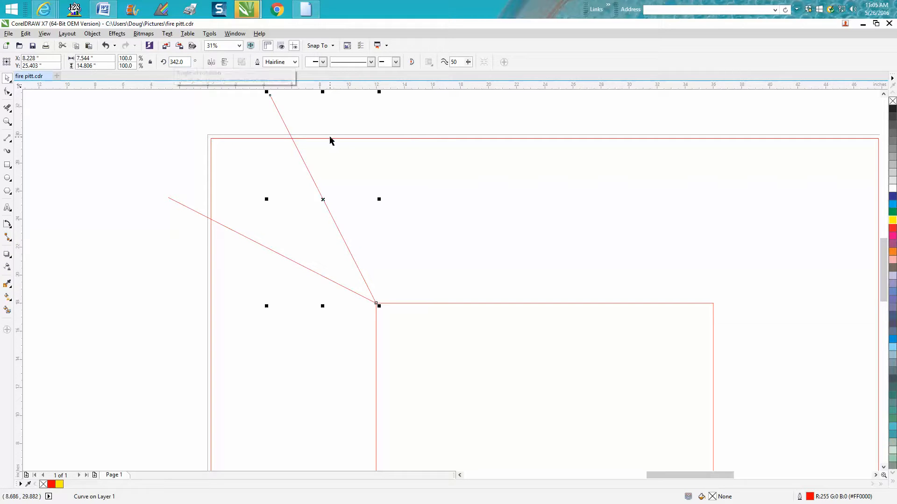
# - Trim off the ends of both angled lines that extend beyond the outer square with Virtual Segment Delete
pyautogui.click(11, 111)
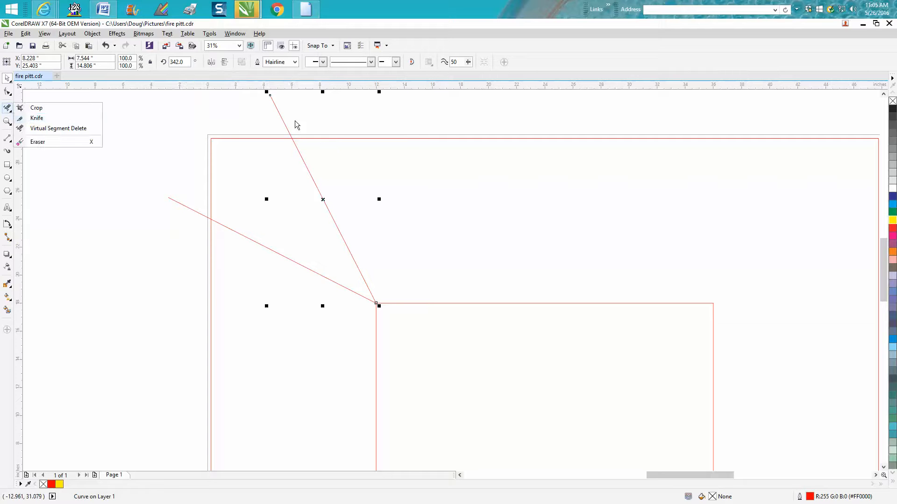
pyautogui.click(36, 118)
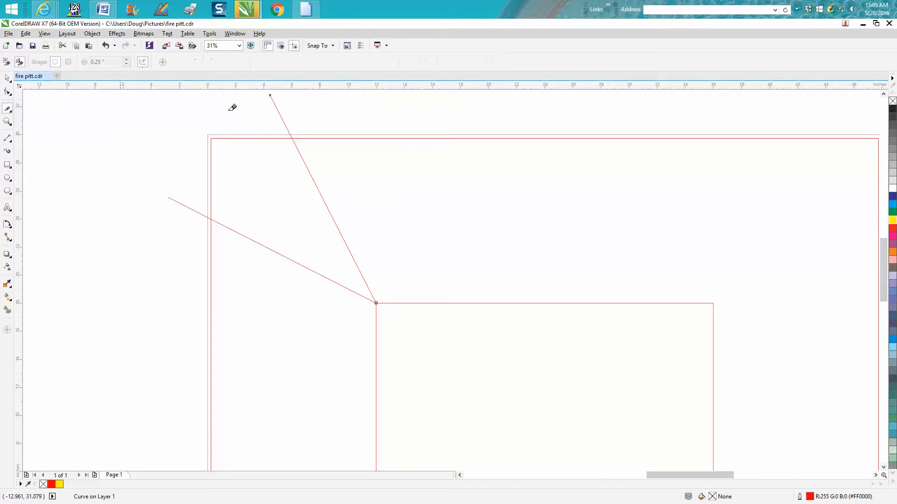
pyautogui.click(281, 118)
pyautogui.click(13, 114)
pyautogui.click(36, 117)
pyautogui.press('Delete')
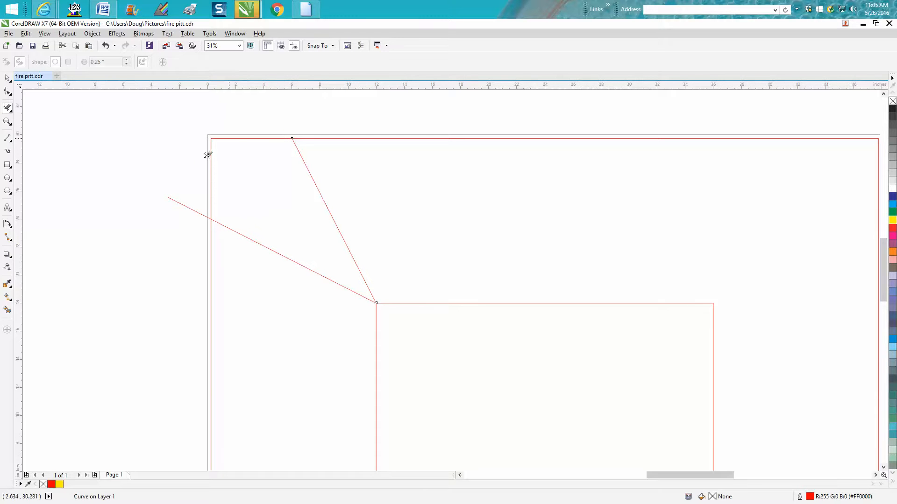
pyautogui.click(187, 202)
# - Duplicate both squares and the two angled lines three times, rotated to 90, 180 and 270 degrees about the squares' center
pyautogui.scroll(-4, 187, 200)
pyautogui.click(9, 80)
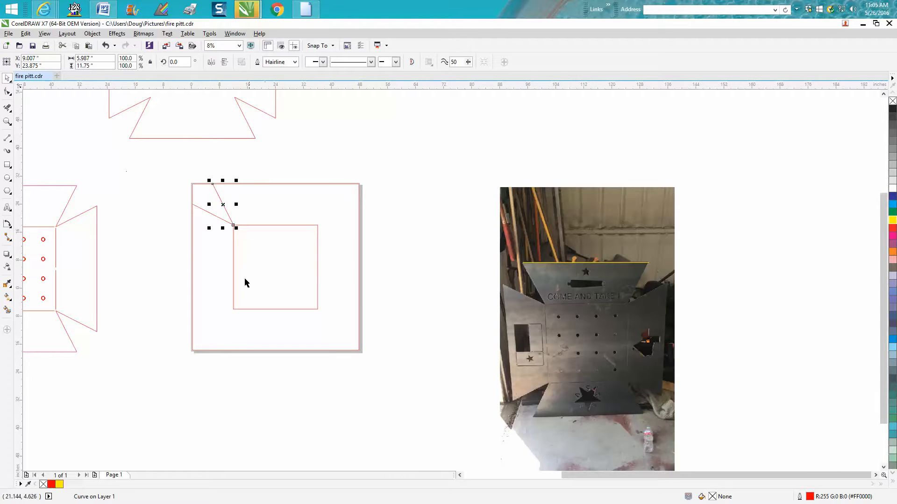
pyautogui.moveTo(178, 178); pyautogui.dragTo(401, 374)
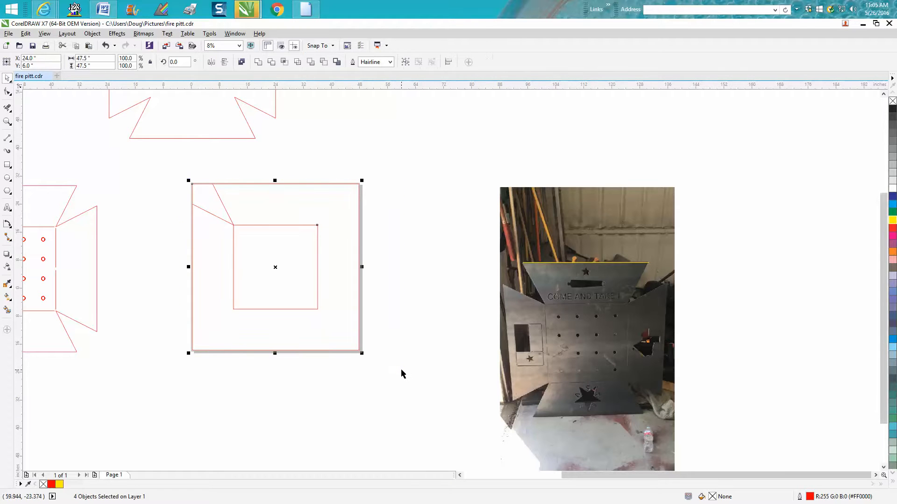
pyautogui.moveTo(174, 169); pyautogui.dragTo(384, 375)
pyautogui.click(179, 62)
pyautogui.press('Return')
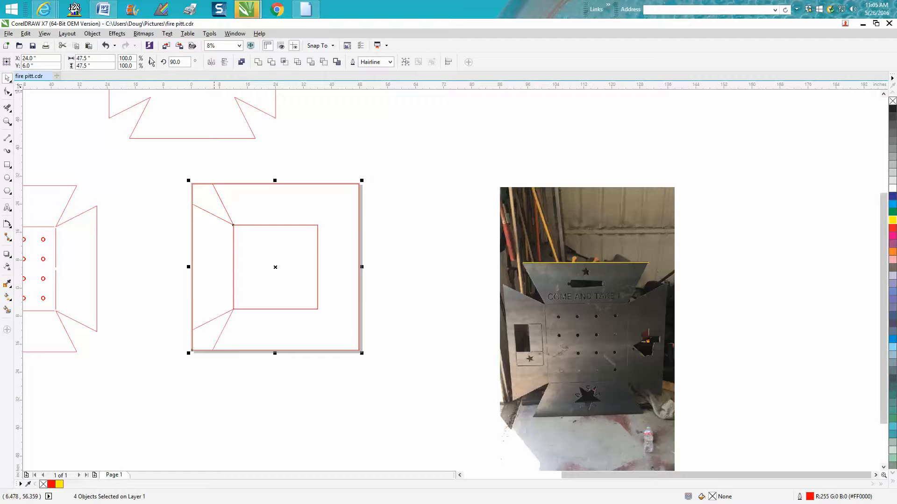
pyautogui.hotkey('ctrl', 'd')
pyautogui.hotkey('ctrl', 'd')
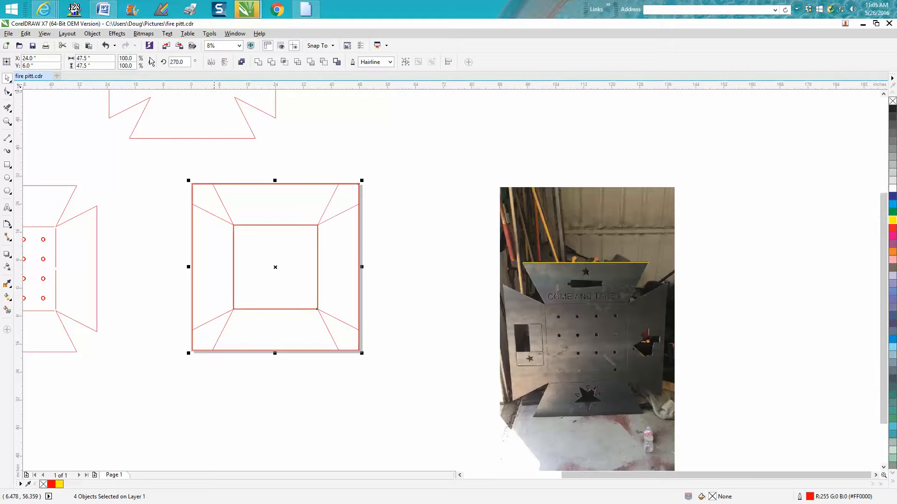
pyautogui.click(460, 184)
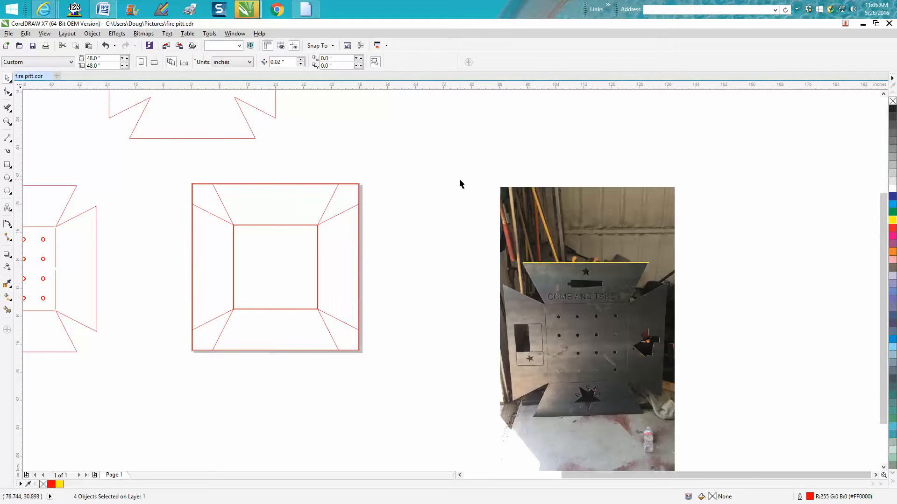
# - Delete the stacked copies of the inner square, restoring the last one
pyautogui.click(296, 225)
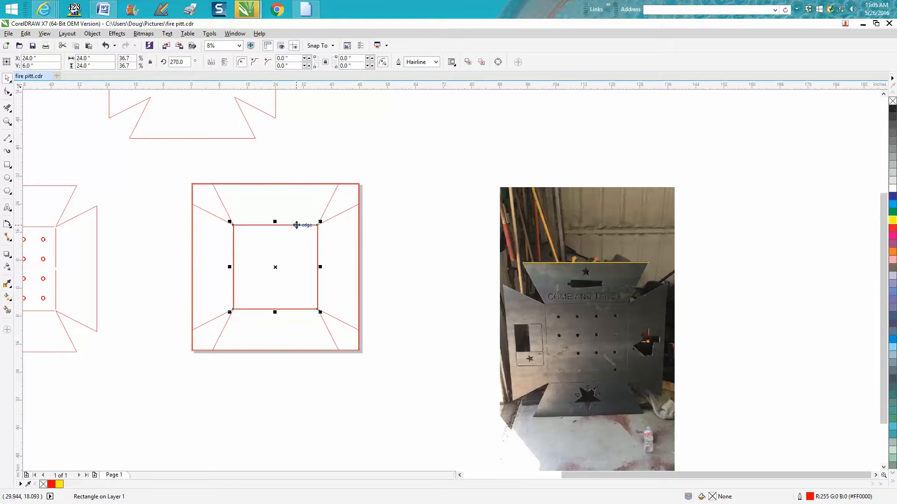
pyautogui.press('Delete')
pyautogui.click(297, 226)
pyautogui.press('Delete')
pyautogui.click(297, 225)
pyautogui.press('Delete')
pyautogui.click(301, 225)
pyautogui.press('Delete')
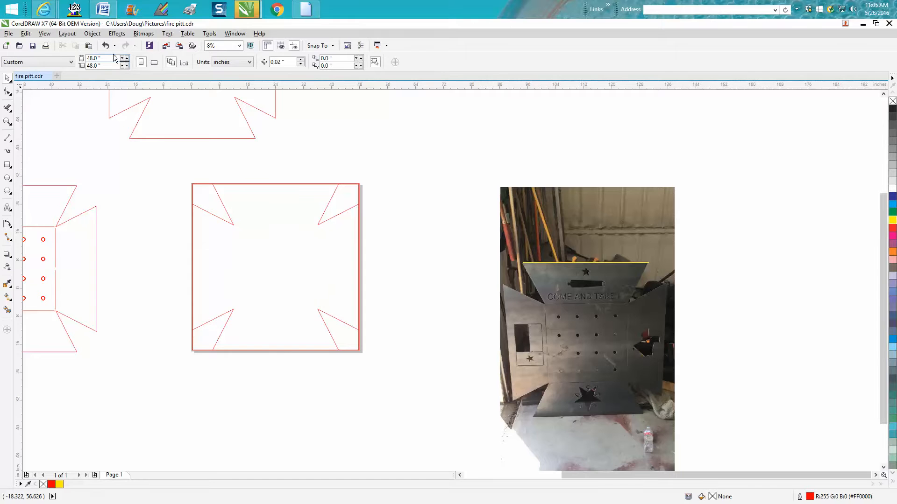
pyautogui.click(106, 46)
pyautogui.click(284, 148)
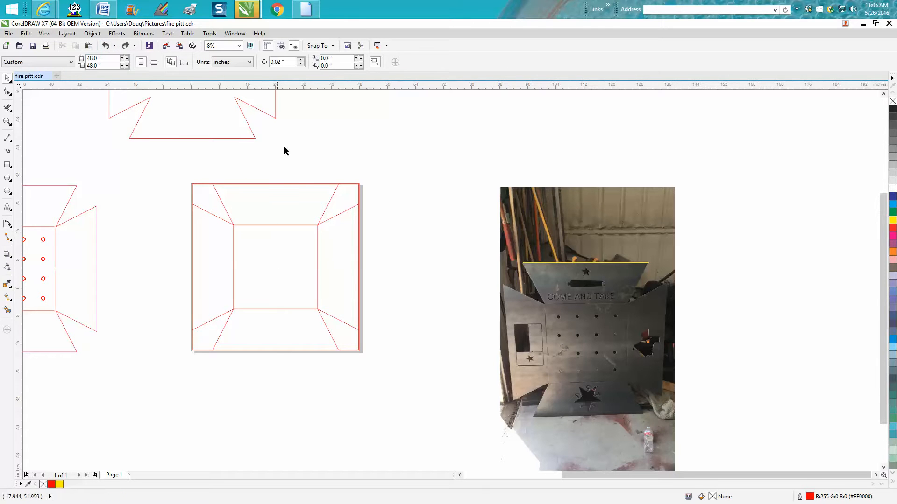
# - Delete the stacked copies of the outer square, restoring the last one
pyautogui.click(294, 184)
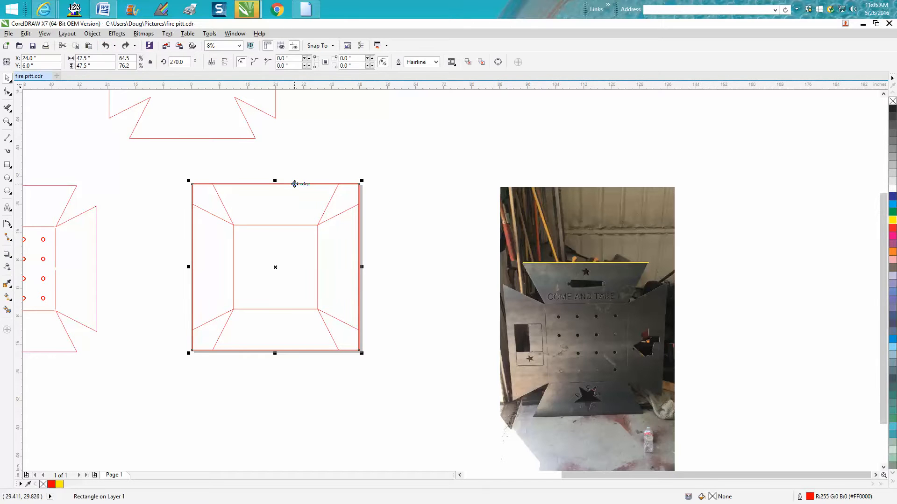
pyautogui.press('Delete')
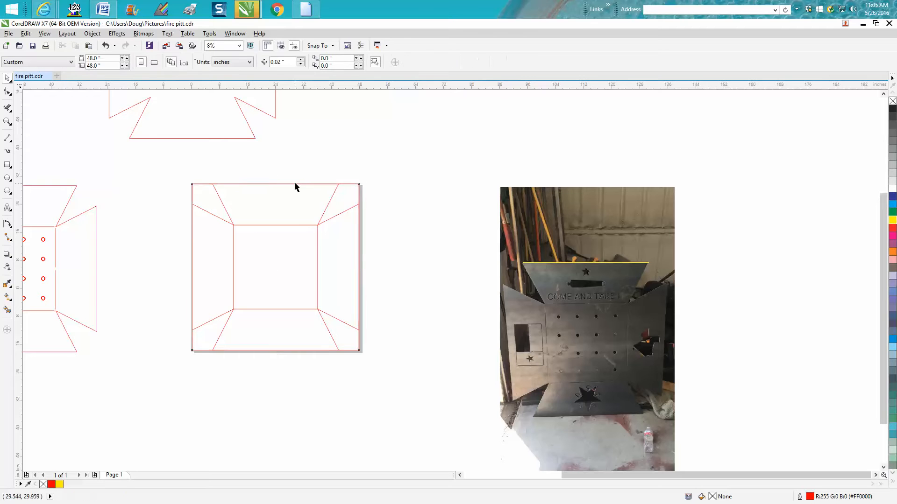
pyautogui.click(106, 45)
# - Remove the outer square's four corner segments between the angled lines with Virtual Segment Delete
pyautogui.click(10, 110)
pyautogui.click(207, 184)
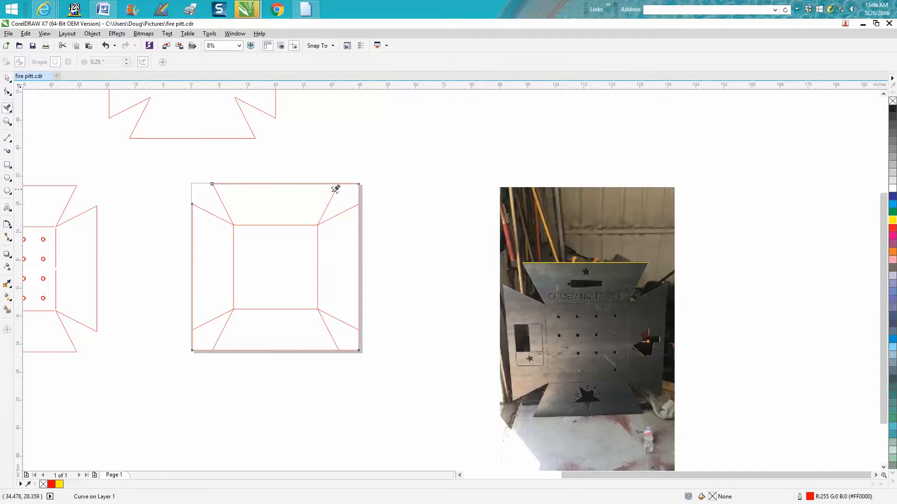
pyautogui.click(360, 190)
pyautogui.click(360, 334)
pyautogui.click(203, 349)
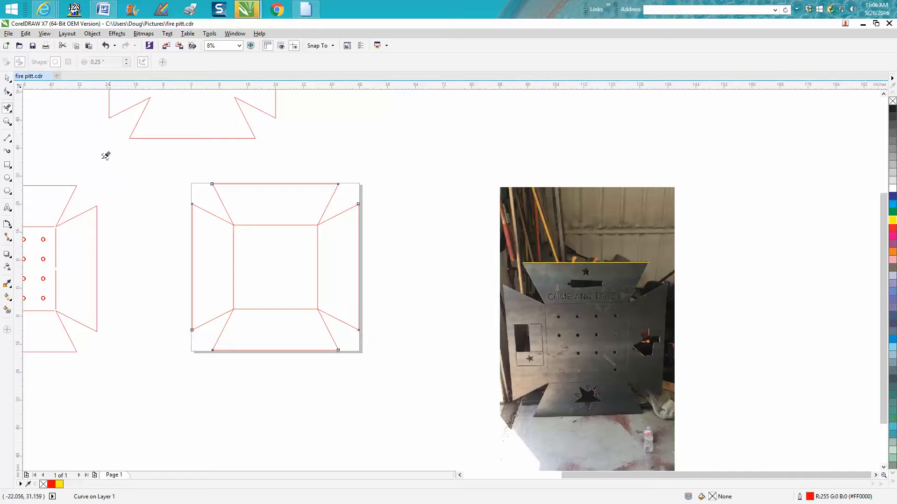
# - Place a copy of the two fold-line segments from the finished layout in the empty area below the page
pyautogui.click(6, 77)
pyautogui.scroll(-1, 184, 200)
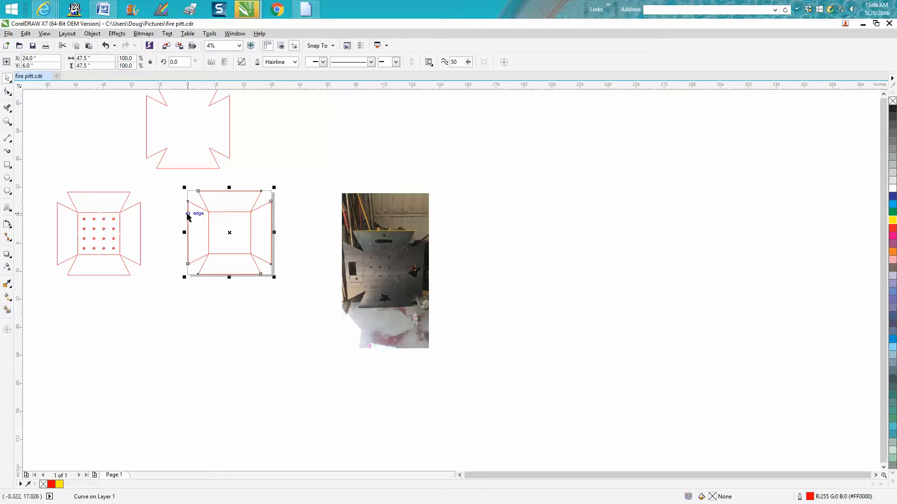
pyautogui.scroll(-1, 186, 213)
pyautogui.moveTo(80, 232); pyautogui.dragTo(223, 284)
# - Draw a vertical 2-point line about 9.8 inches long beside the copied fold-line segments and set its length to 11.25 inches
pyautogui.click(7, 121)
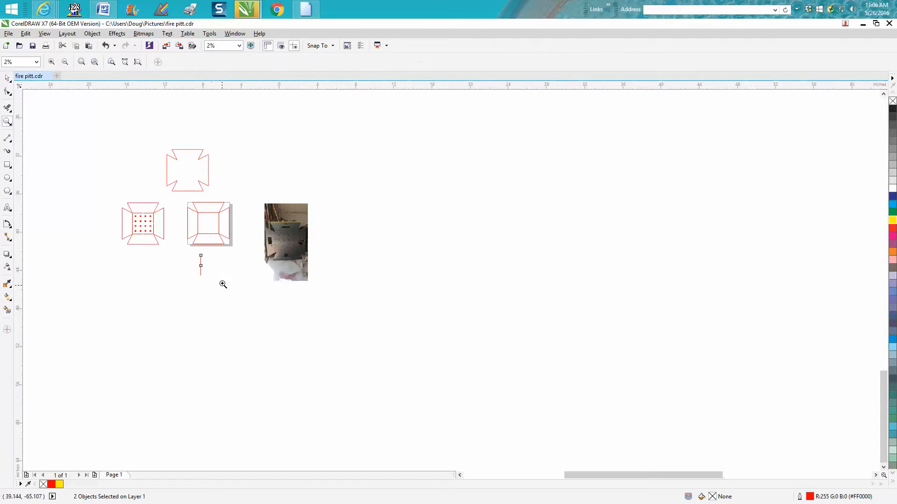
pyautogui.click(9, 142)
pyautogui.click(327, 159)
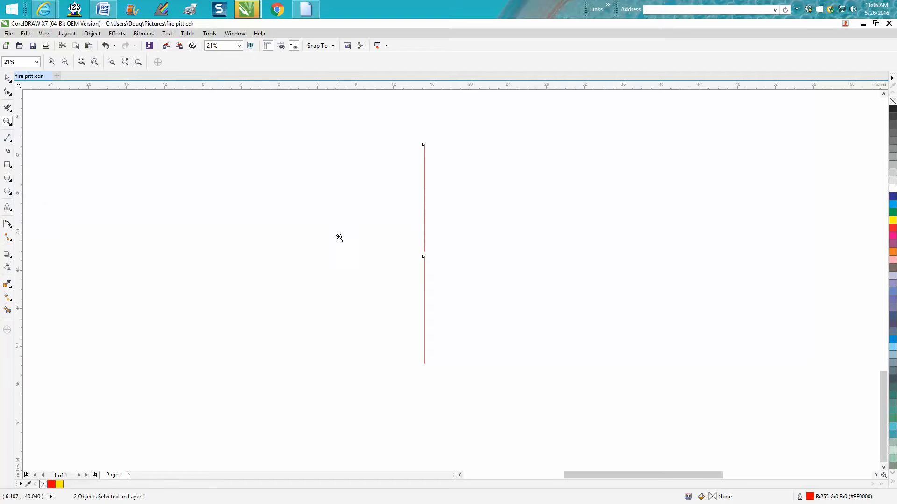
pyautogui.click(10, 141)
pyautogui.click(34, 146)
pyautogui.moveTo(300, 152); pyautogui.dragTo(301, 246)
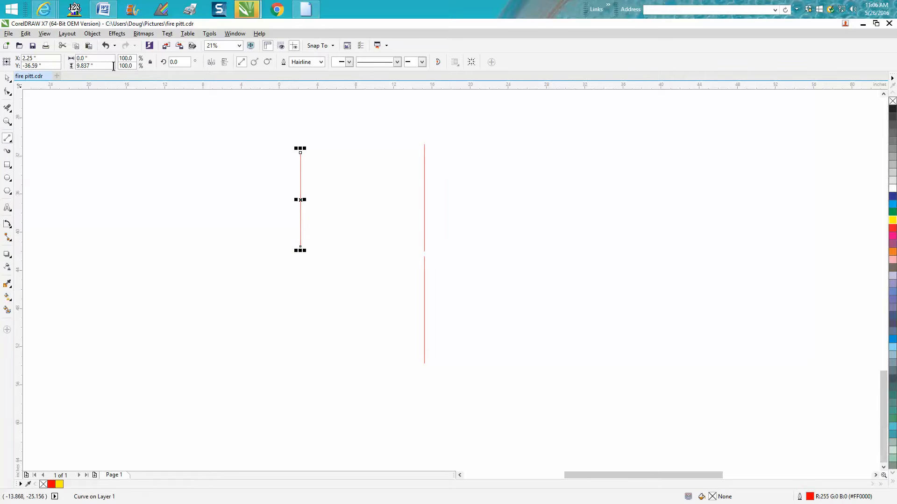
pyautogui.moveTo(99, 66); pyautogui.dragTo(59, 64)
pyautogui.write('11.25')
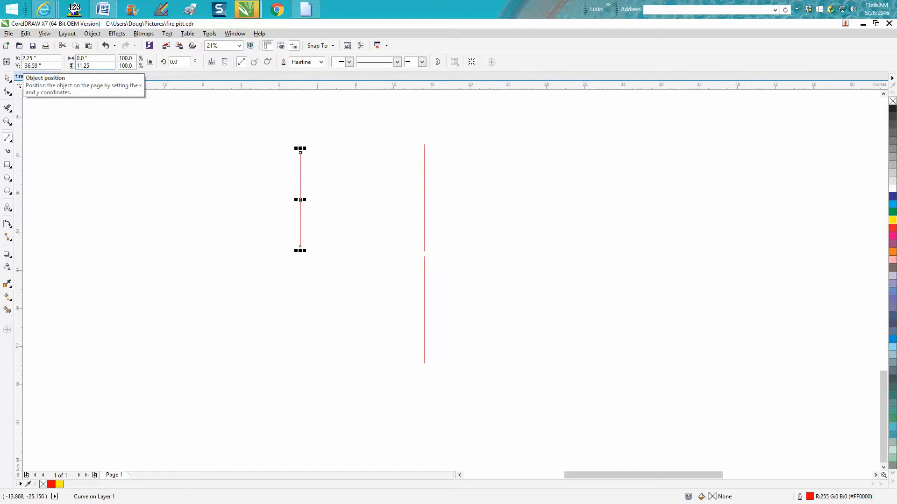
pyautogui.press('Return')
pyautogui.click(223, 153)
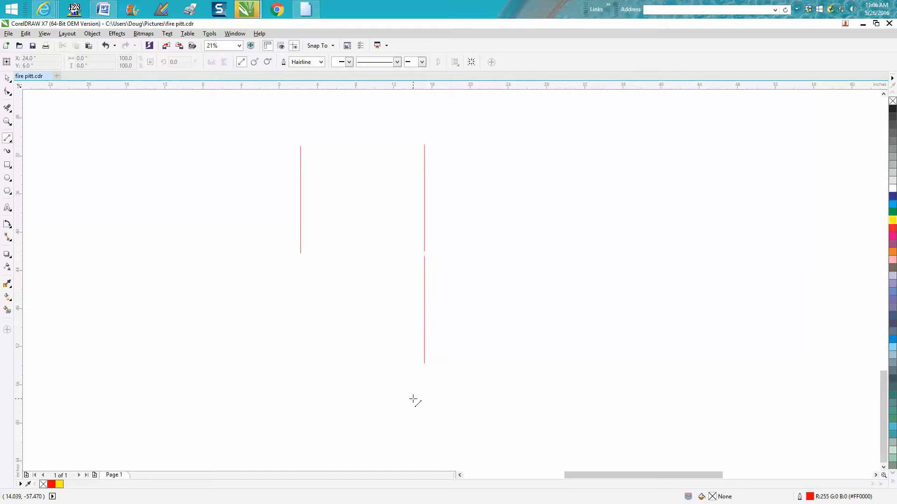
# - Examine the cut fold lines around the base in the photo of the finished fire pit
pyautogui.scroll(-5, 307, 279)
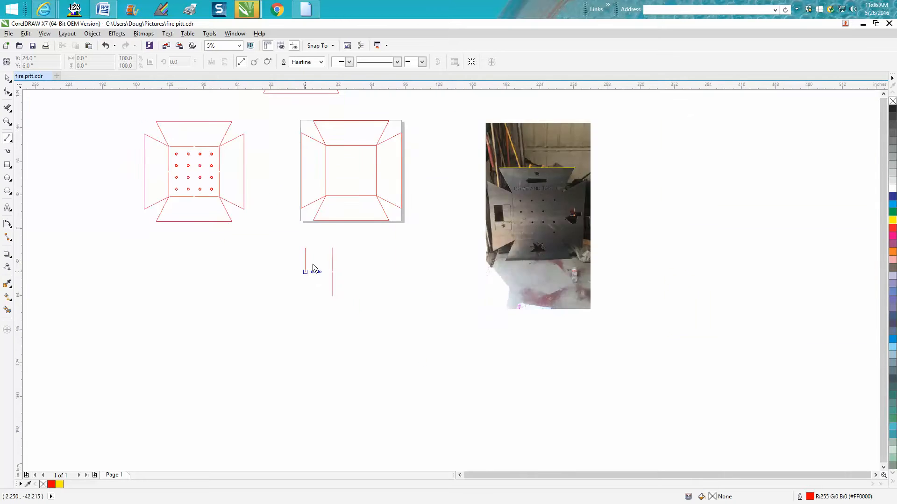
pyautogui.click(6, 122)
pyautogui.moveTo(404, 235); pyautogui.dragTo(424, 260)
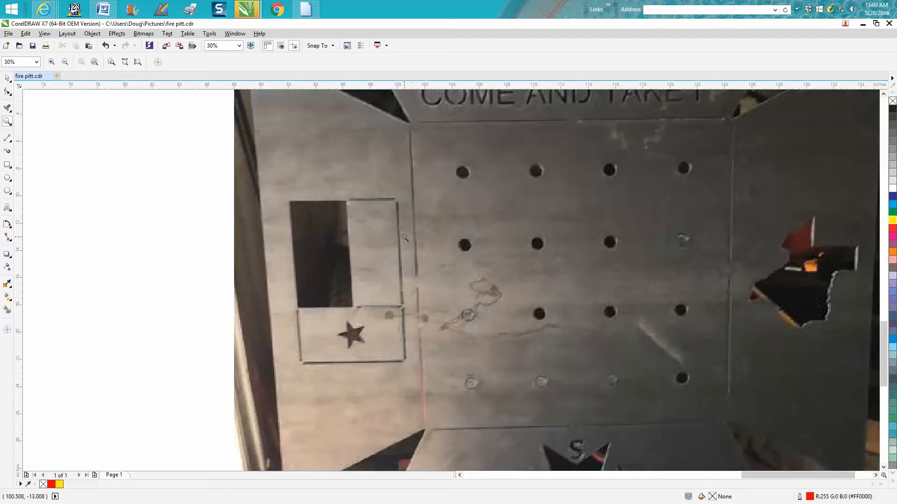
pyautogui.scroll(-3, 405, 238)
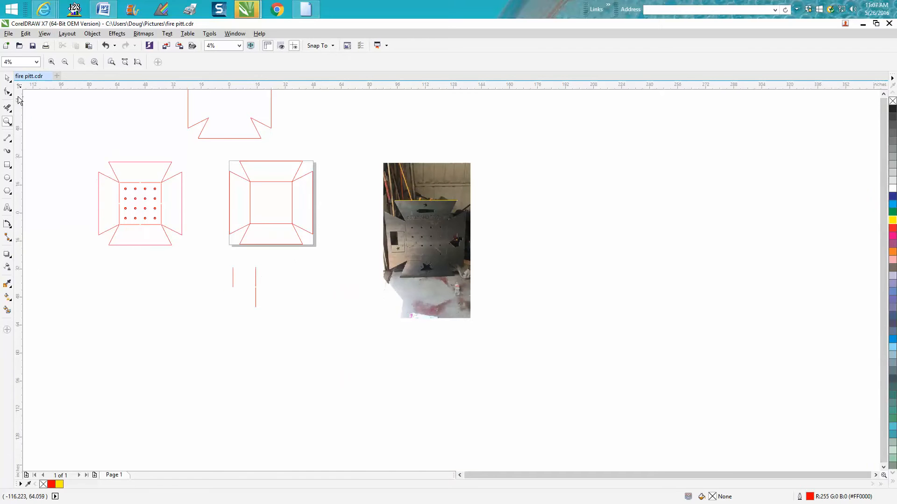
# - Set the nudge distance to 11.75 inches and place a copy of the 11.25-inch line that far directly below the original
pyautogui.click(7, 78)
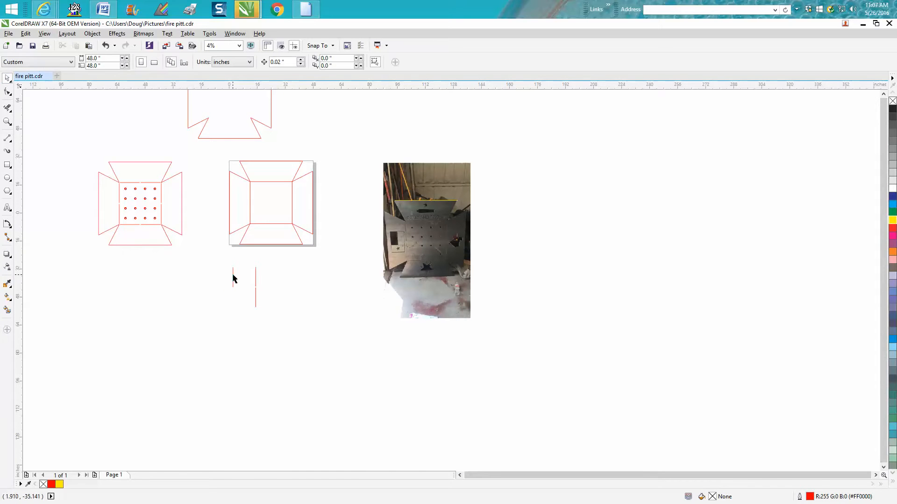
pyautogui.click(233, 276)
pyautogui.click(204, 249)
pyautogui.moveTo(283, 62); pyautogui.dragTo(265, 62)
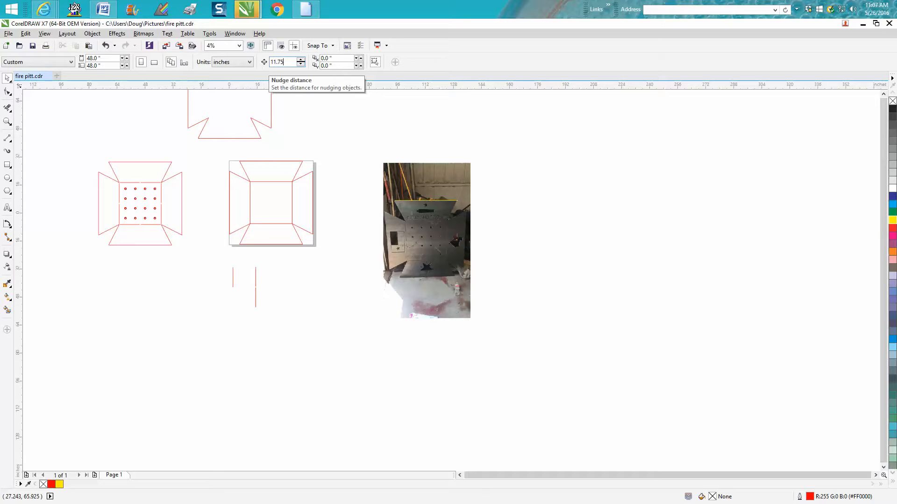
pyautogui.click(232, 280)
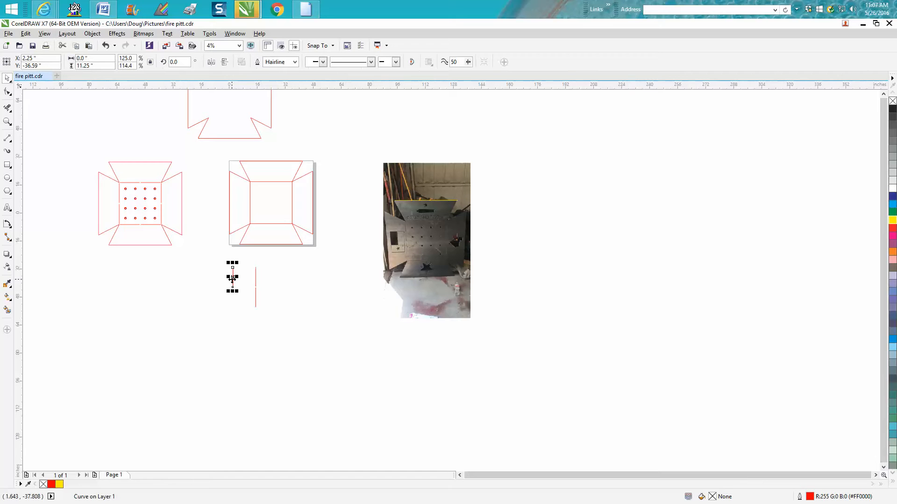
pyautogui.moveTo(232, 279); pyautogui.dragTo(232, 300)
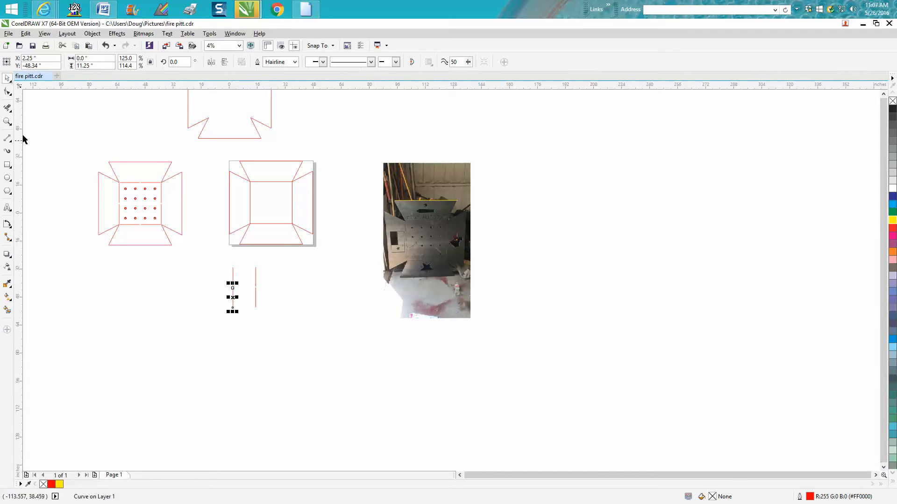
# - Group the original 11.25-inch line with its copy and centre the group on the page
pyautogui.click(9, 123)
pyautogui.moveTo(215, 265); pyautogui.dragTo(283, 314)
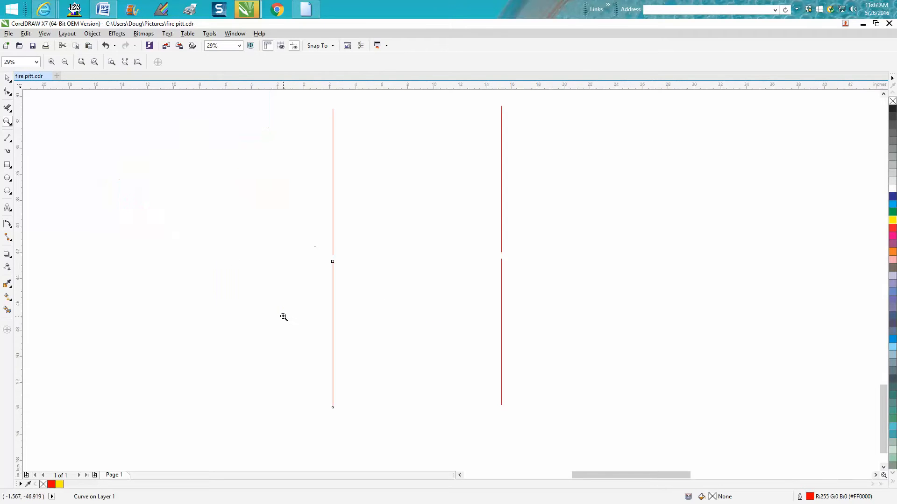
pyautogui.click(7, 78)
pyautogui.click(333, 289)
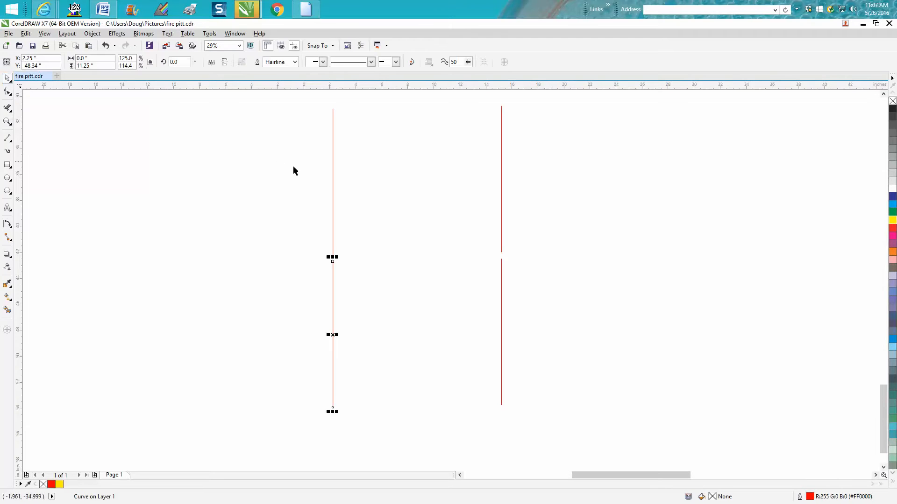
pyautogui.moveTo(315, 104); pyautogui.dragTo(379, 426)
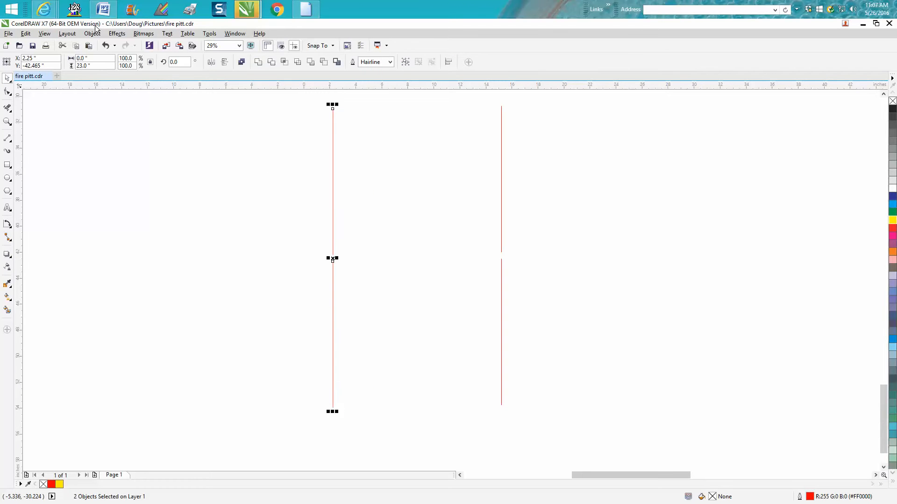
pyautogui.hotkey('ctrl', 'g')
pyautogui.scroll(-2, 386, 145)
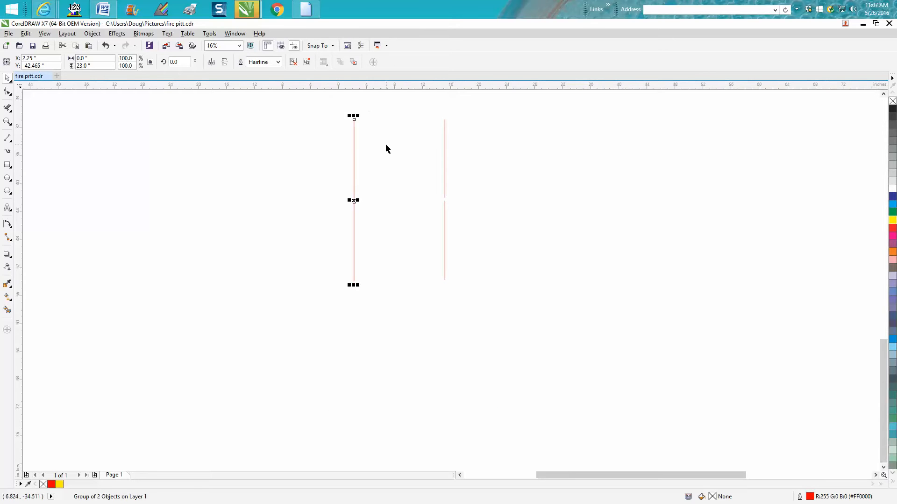
pyautogui.press('p')
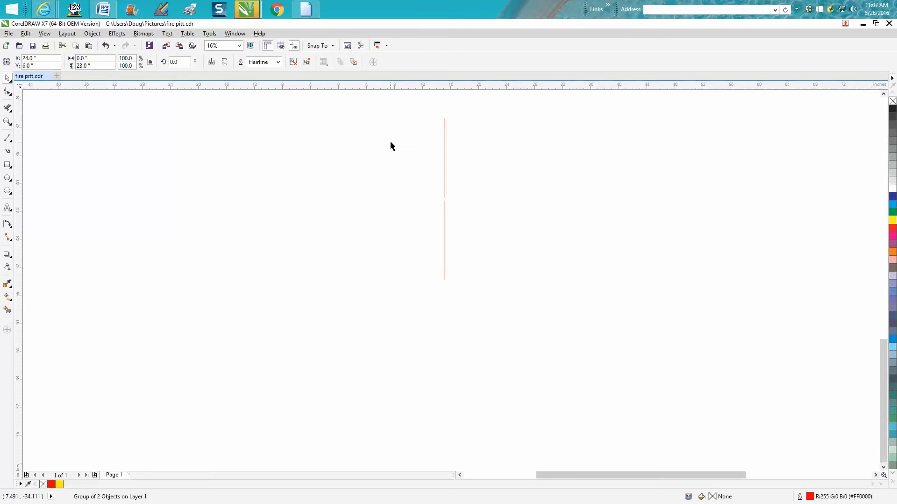
# - Delete the 24-inch solid square that outlines the base on the page
pyautogui.scroll(-4, 462, 154)
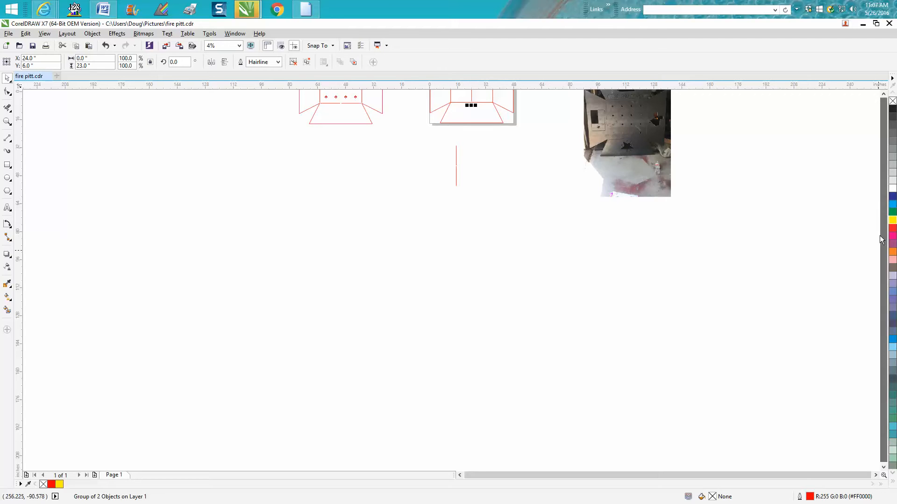
pyautogui.scroll(3, 448, 93)
pyautogui.click(7, 121)
pyautogui.moveTo(550, 237); pyautogui.dragTo(447, 175)
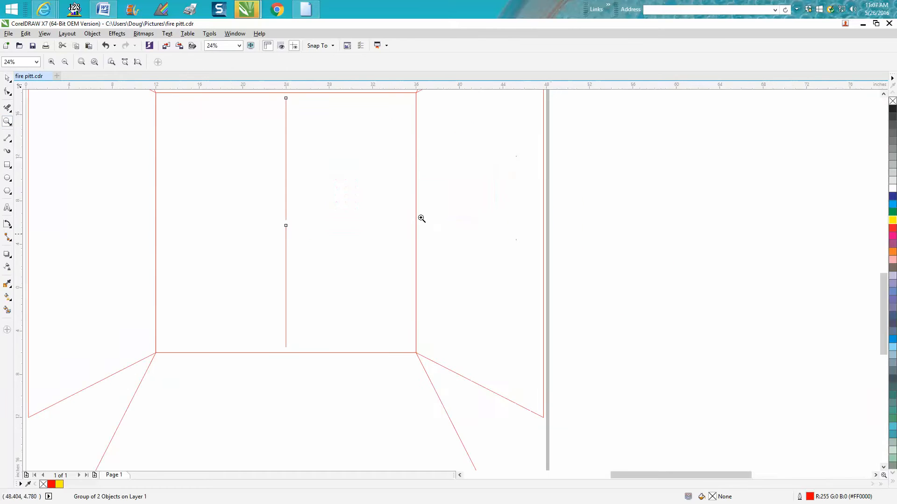
pyautogui.click(7, 78)
pyautogui.click(552, 167)
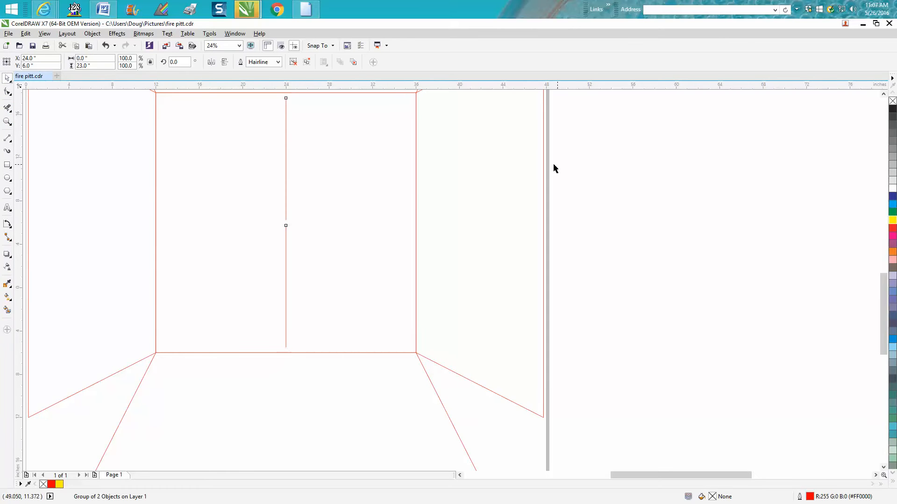
pyautogui.click(417, 153)
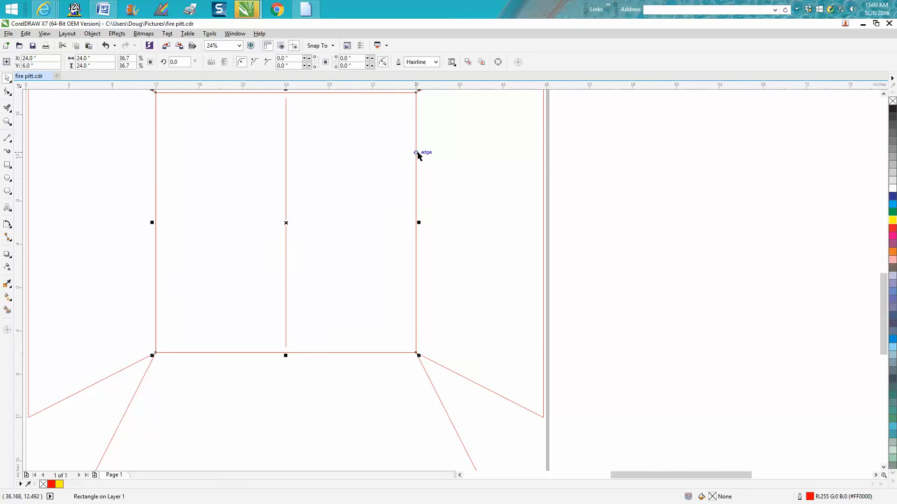
pyautogui.press('Delete')
# - Set the nudge distance to 12 inches and place copies of the centred line group that far to its left and right
pyautogui.scroll(-1, 409, 151)
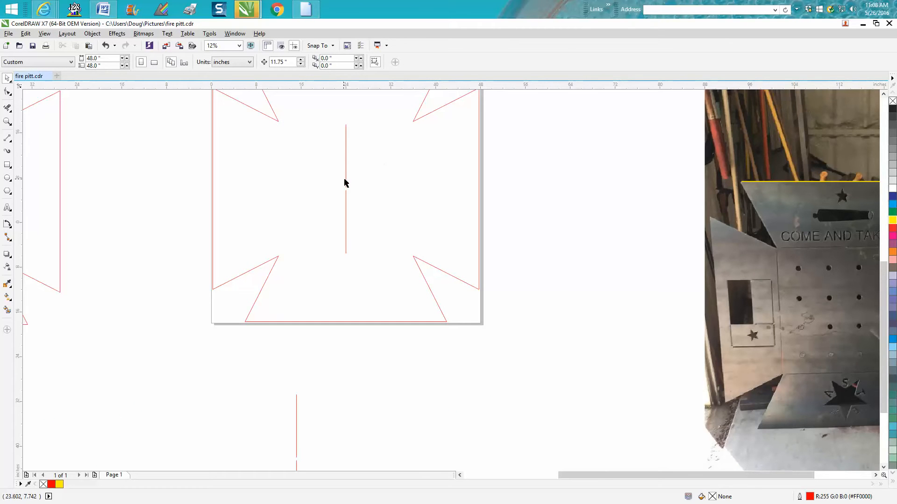
pyautogui.click(282, 62)
pyautogui.write('12')
pyautogui.click(345, 157)
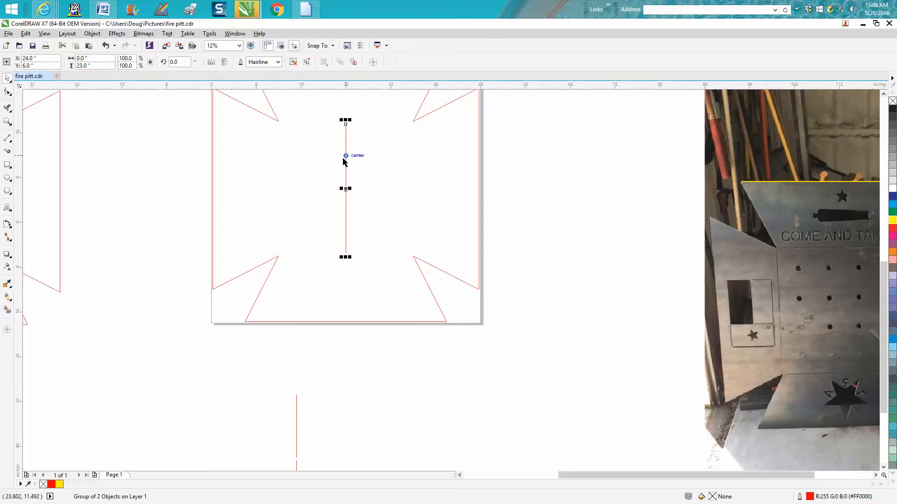
pyautogui.press('Left')
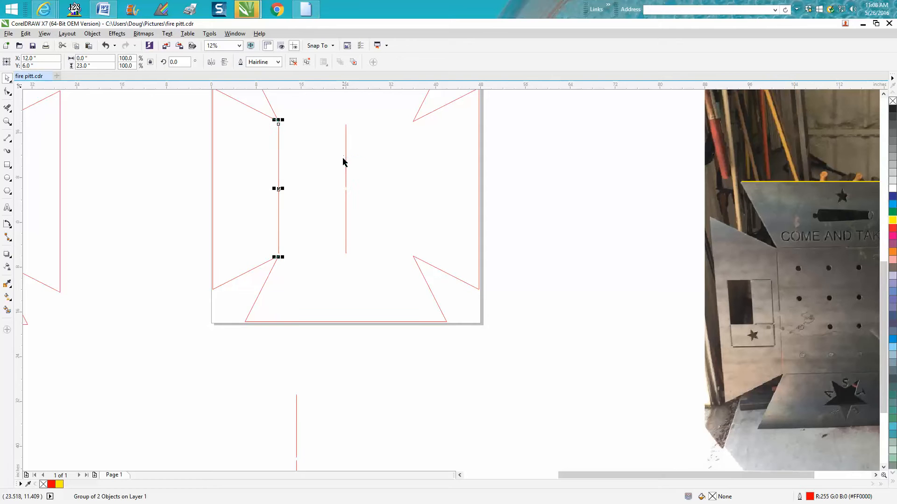
pyautogui.click(345, 175)
pyautogui.press('Right')
# - Rotate the centred line group 90 degrees and place copies of it 12 inches above and below
pyautogui.click(346, 184)
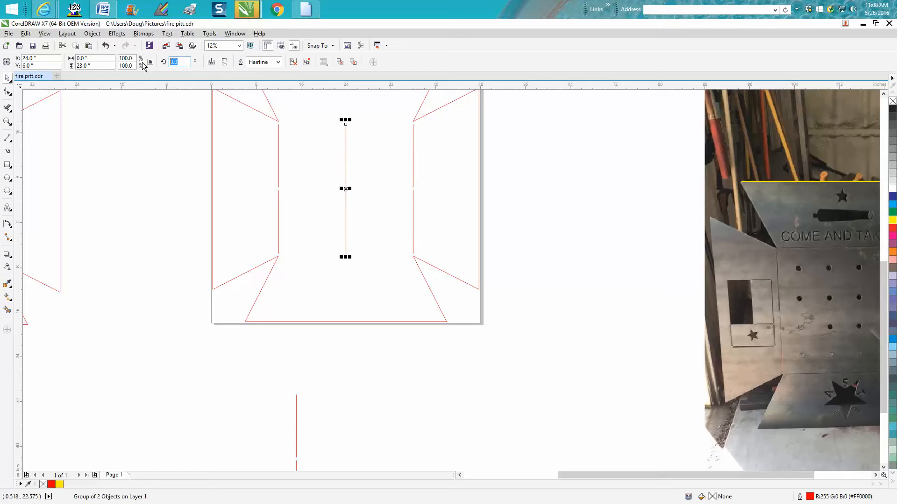
pyautogui.write('90')
pyautogui.press('Return')
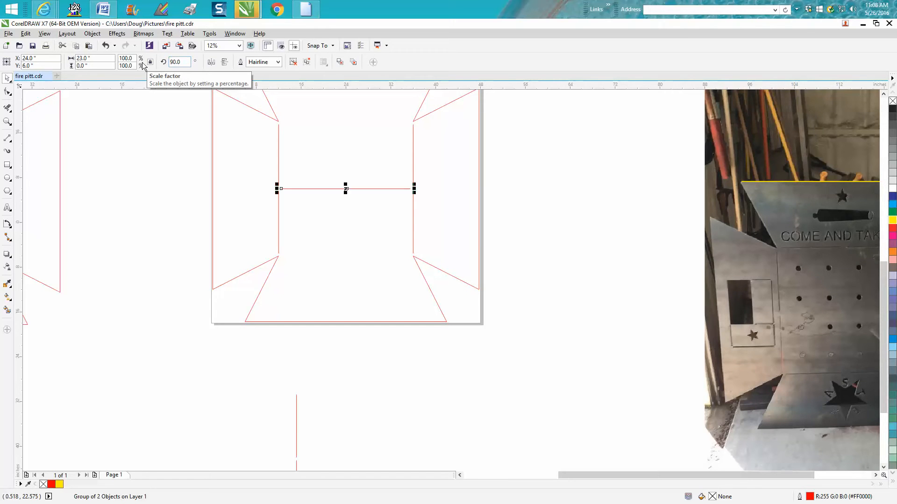
pyautogui.press('Up')
pyautogui.click(350, 190)
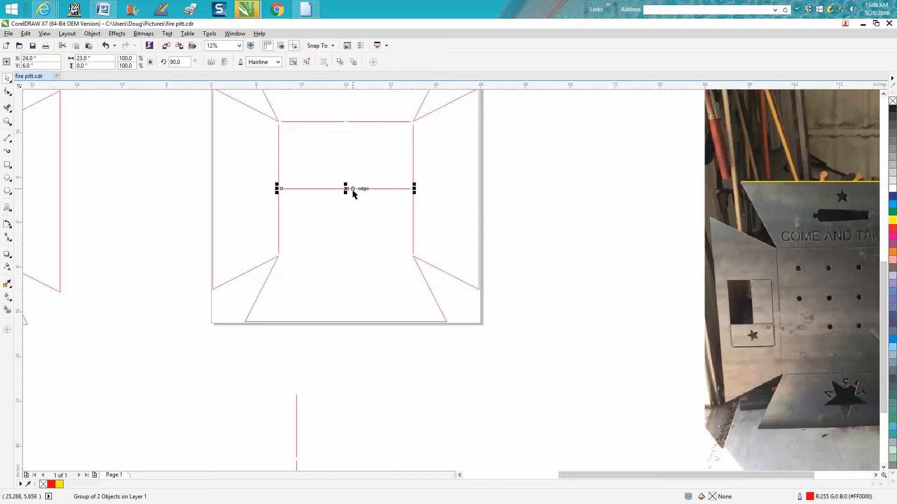
pyautogui.press('Down')
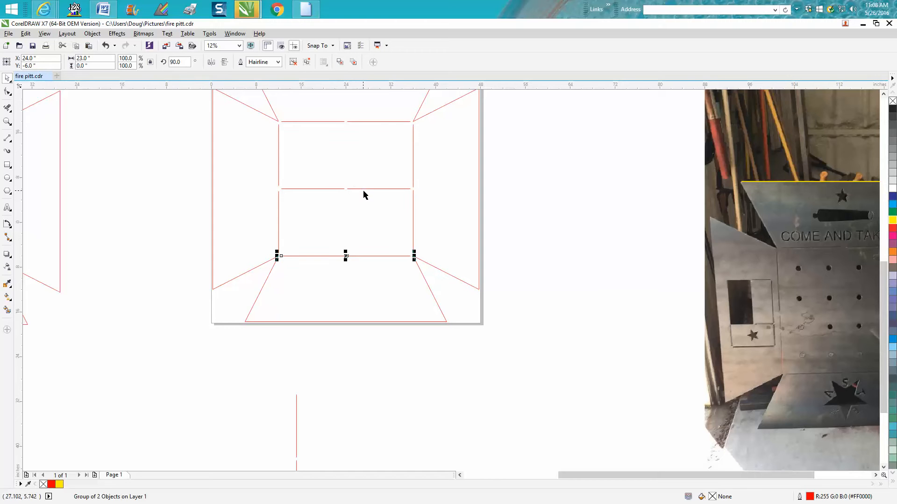
# - Delete the horizontal line group crossing the centre of the base
pyautogui.click(366, 192)
pyautogui.click(366, 189)
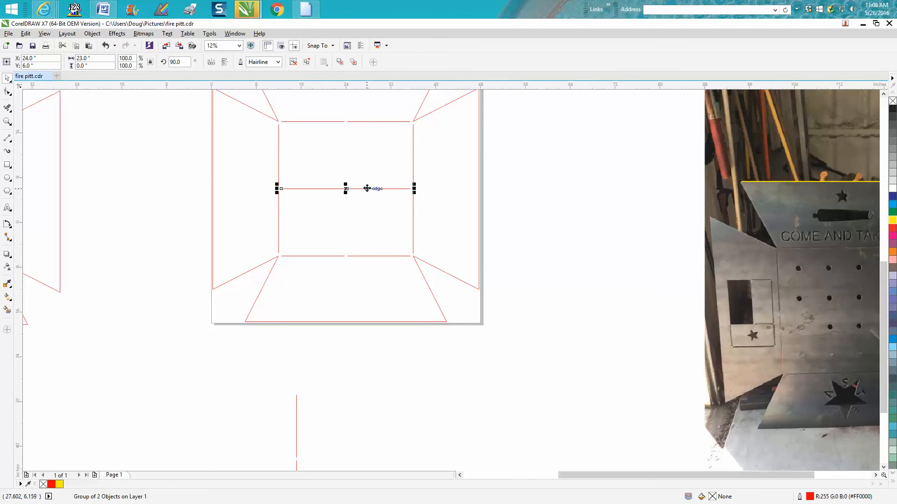
pyautogui.press('Delete')
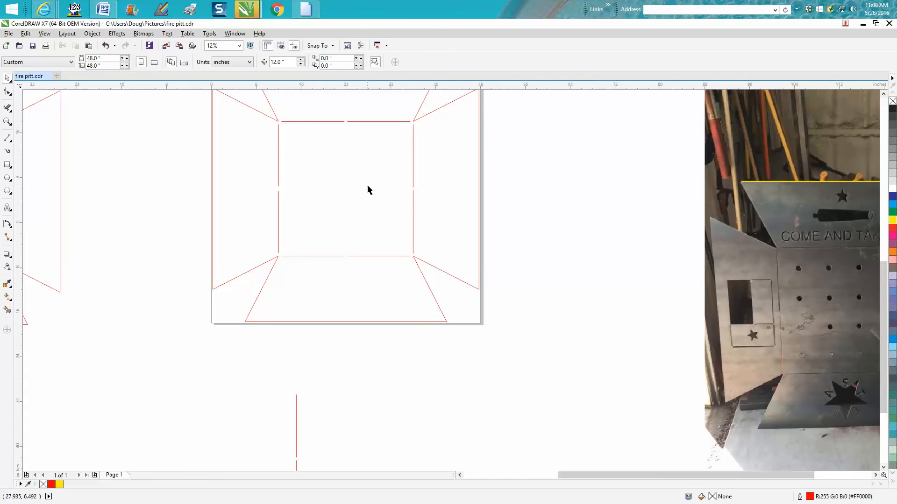
# - Group all the flap outlines and interrupted fold lines of the new layout on the page
pyautogui.scroll(-1, 367, 189)
pyautogui.moveTo(282, 110)
pyautogui.mouseDown()
pyautogui.moveTo(440, 250)
pyautogui.moveTo(468, 262)
pyautogui.mouseUp()
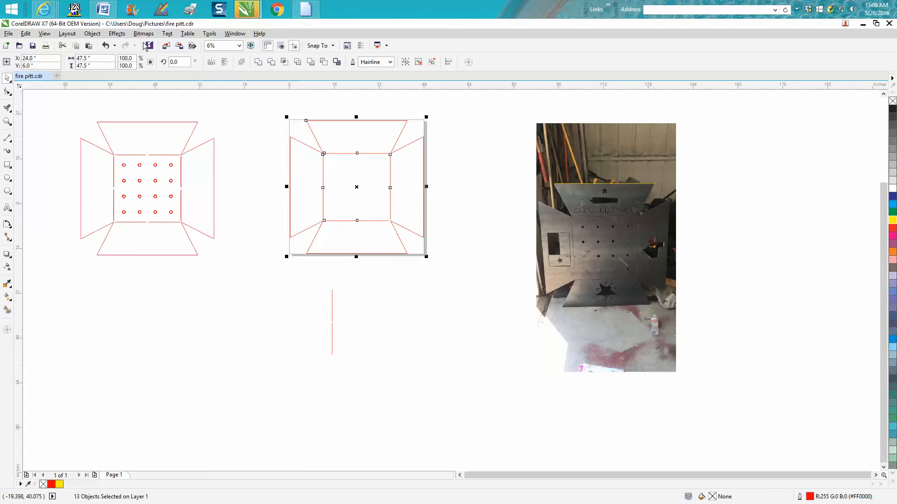
pyautogui.click(92, 34)
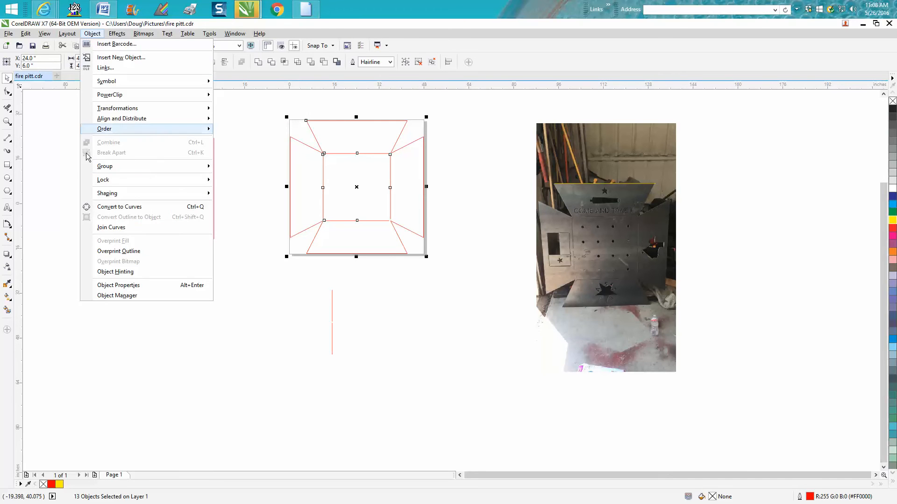
pyautogui.click(239, 167)
pyautogui.click(271, 158)
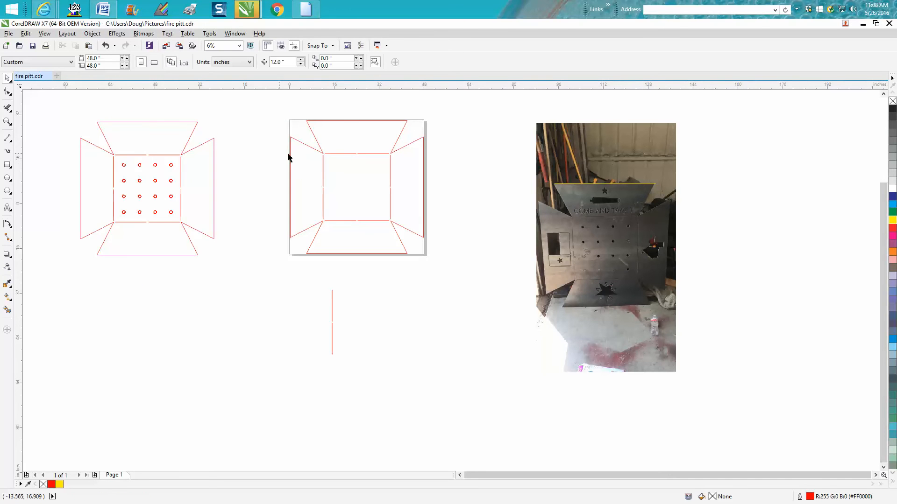